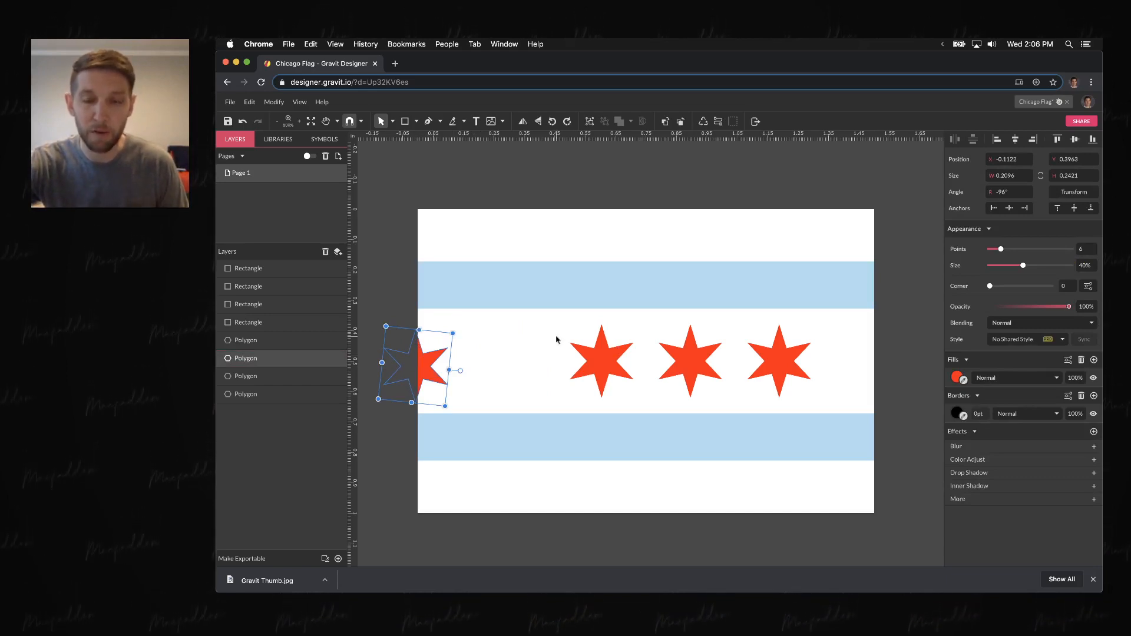
# - Undo the last move of the flag's leftmost star and deselect it
pyautogui.press('super+z')
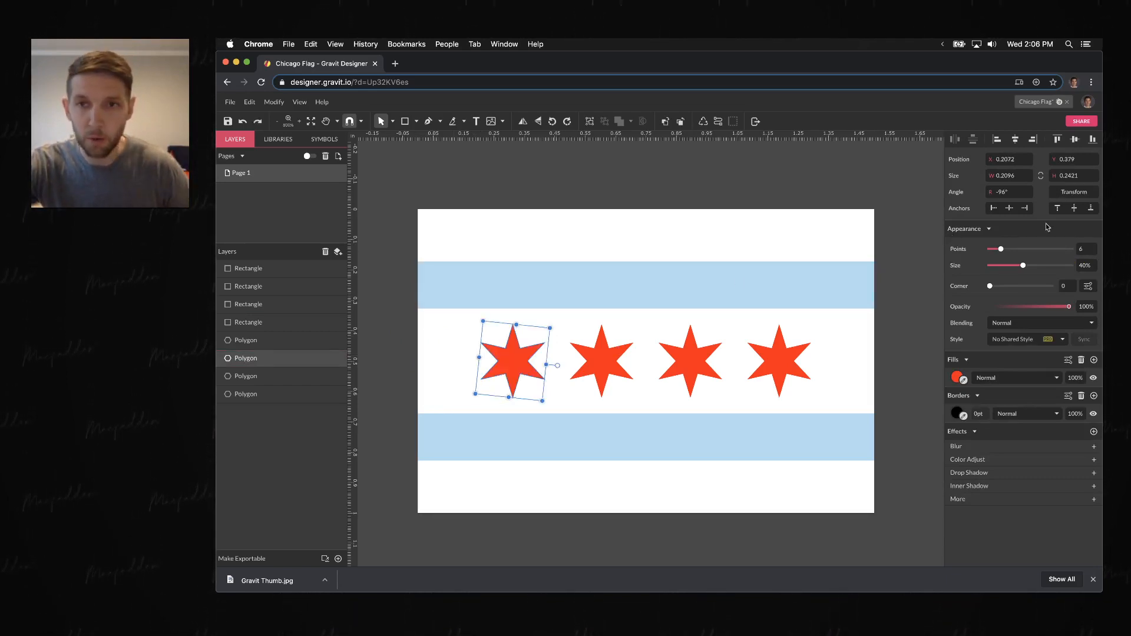
pyautogui.click(934, 173)
pyautogui.click(1092, 191)
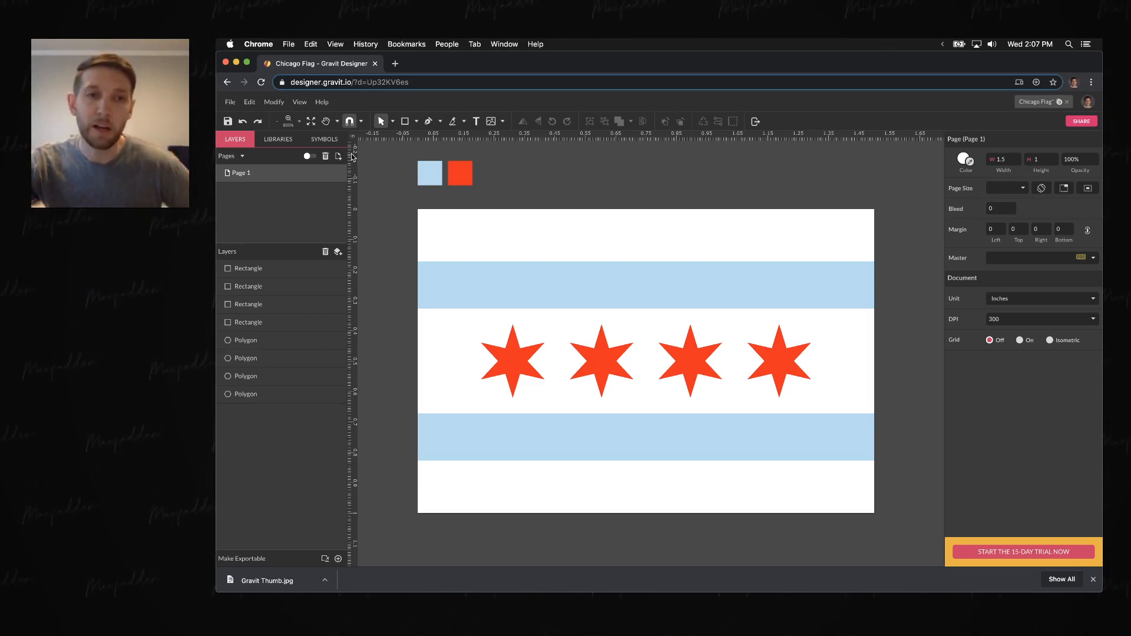
# - Create a new design measuring 1.5 by 1 inches
pyautogui.click(229, 101)
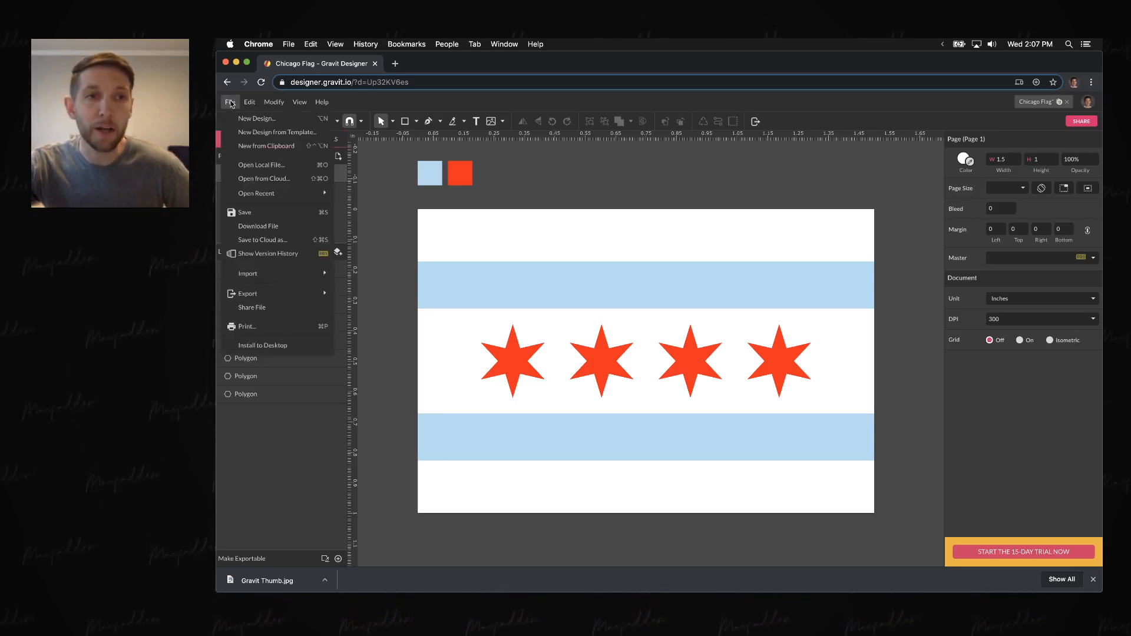
pyautogui.click(258, 120)
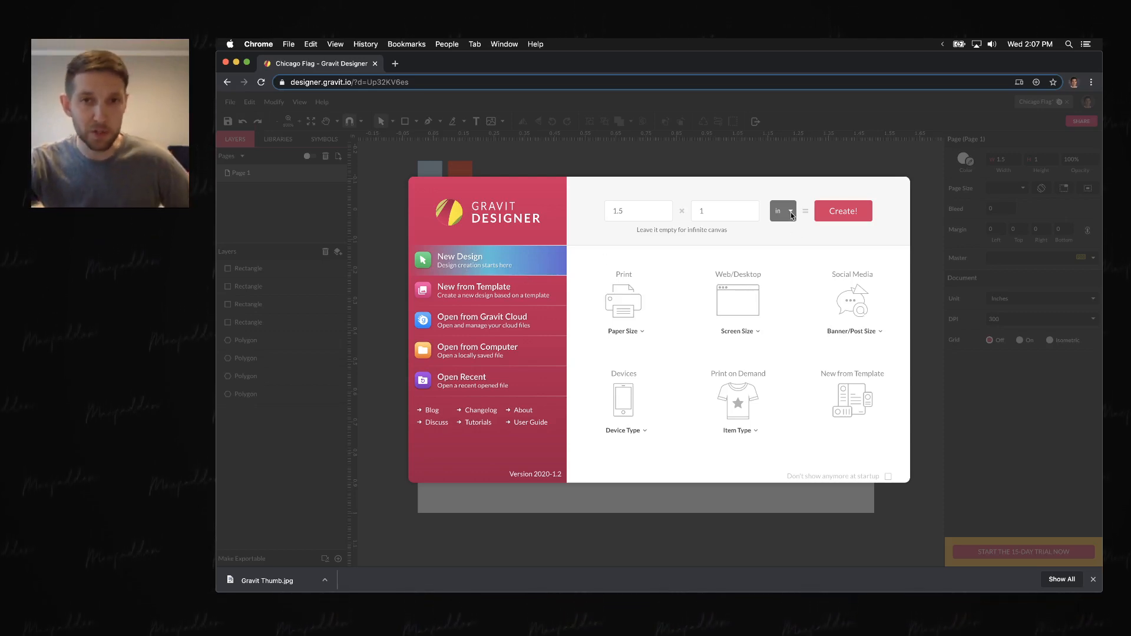
pyautogui.moveTo(651, 216); pyautogui.dragTo(581, 215)
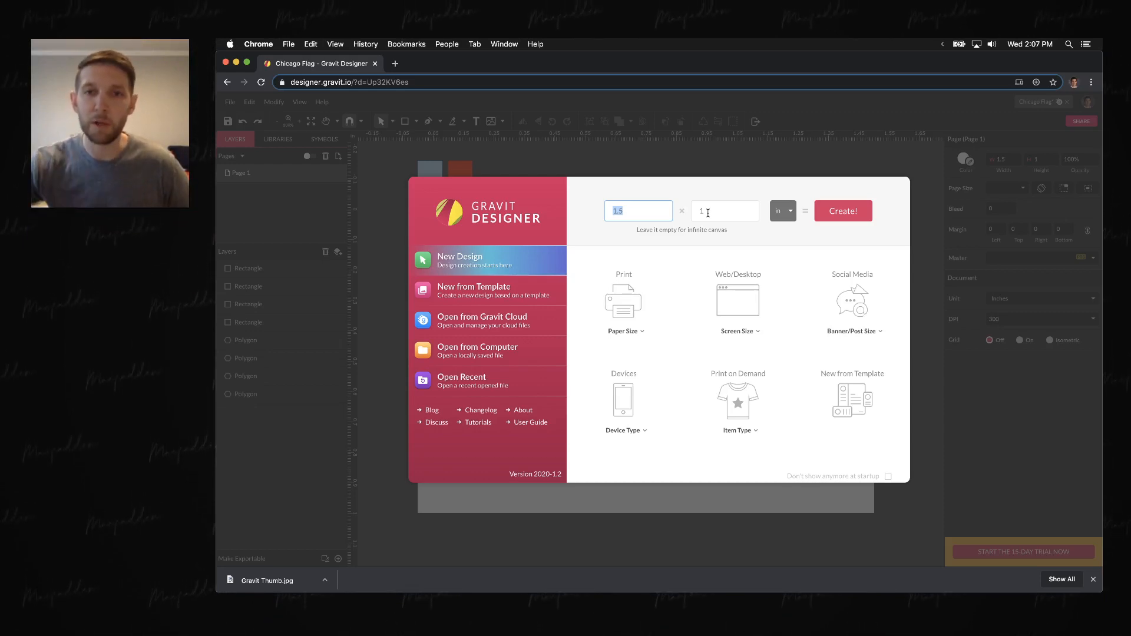
pyautogui.click(846, 216)
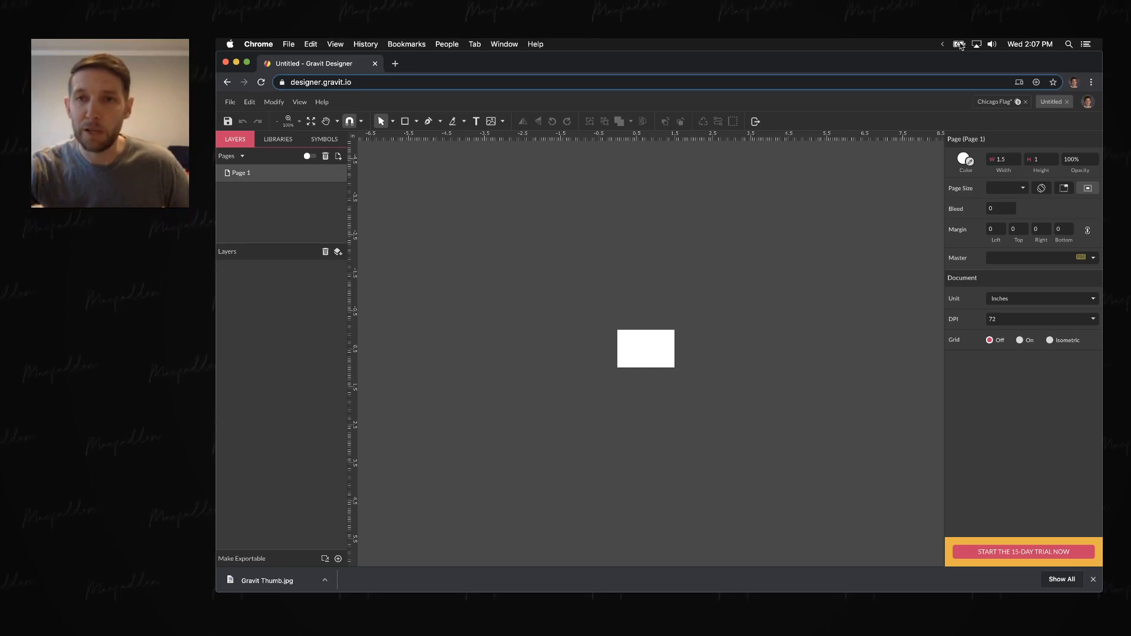
# - View the finished Chicago Flag design at its original size and return to the new untitled design
pyautogui.click(996, 102)
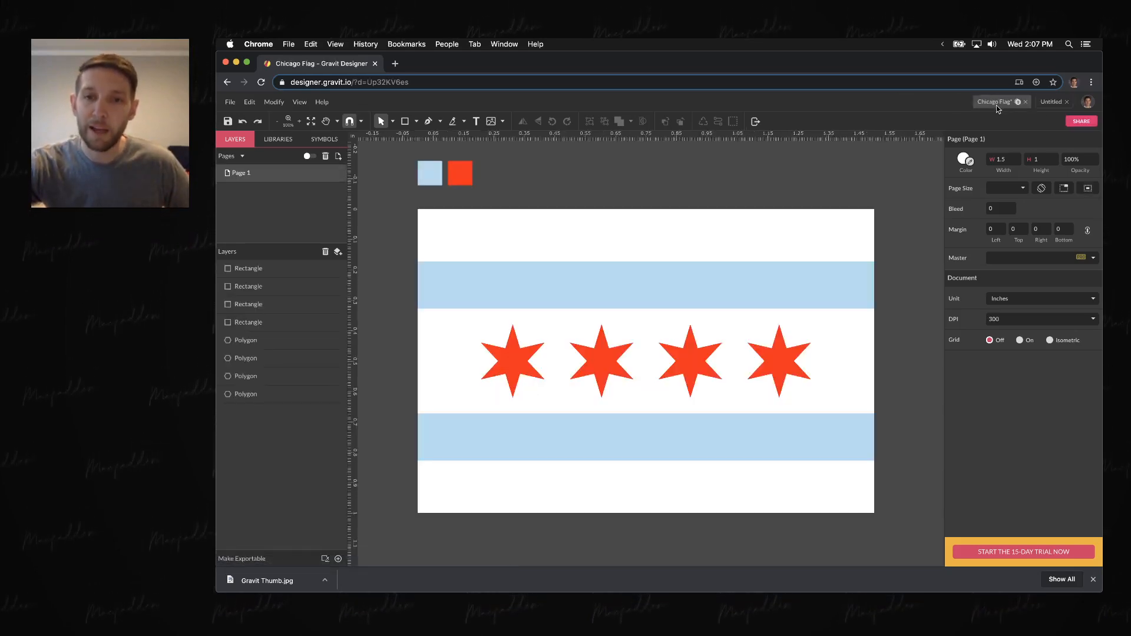
pyautogui.press('super+0')
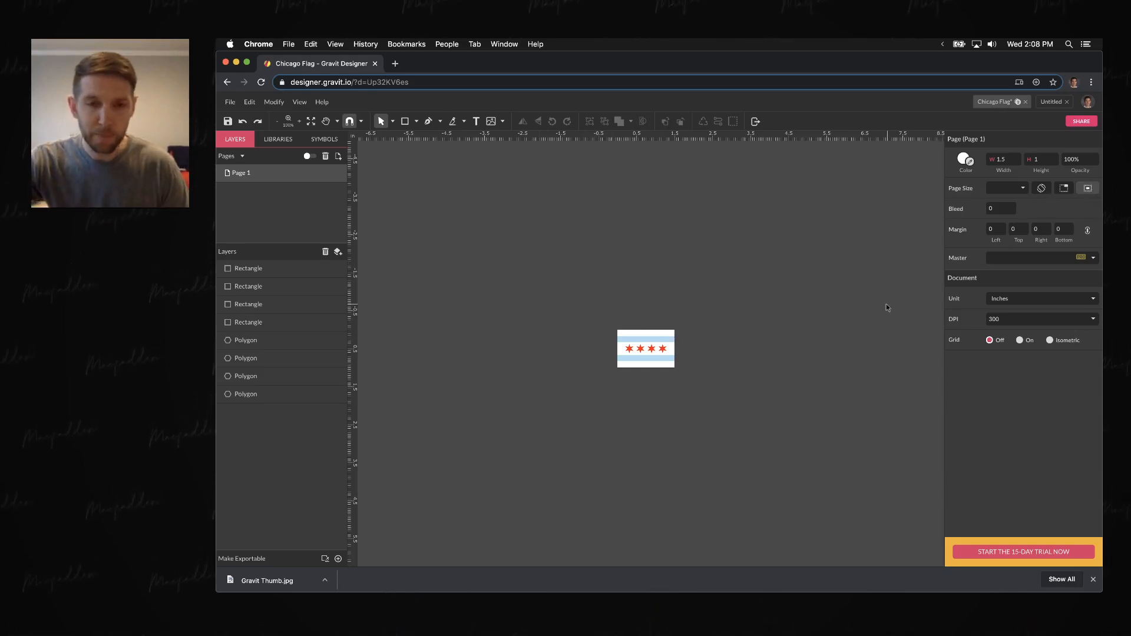
pyautogui.click(1051, 101)
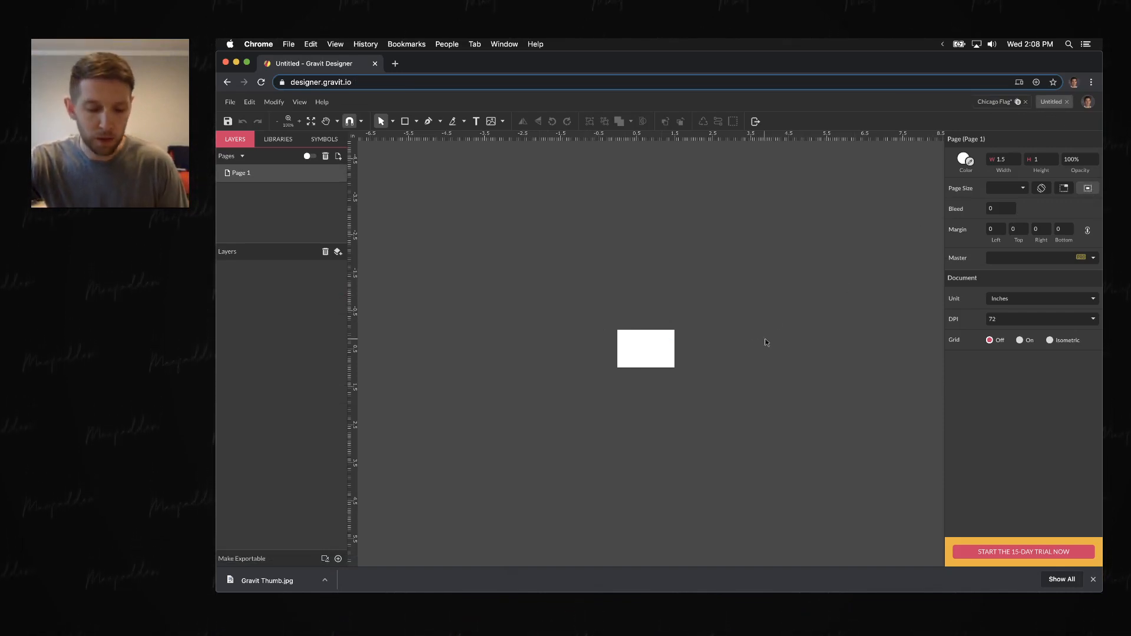
# - Draw a full-width rectangle 1.5 in wide and about 0.19 in high across the upper part of the page, at about Y 0.19
pyautogui.scroll(2, 783, 341)
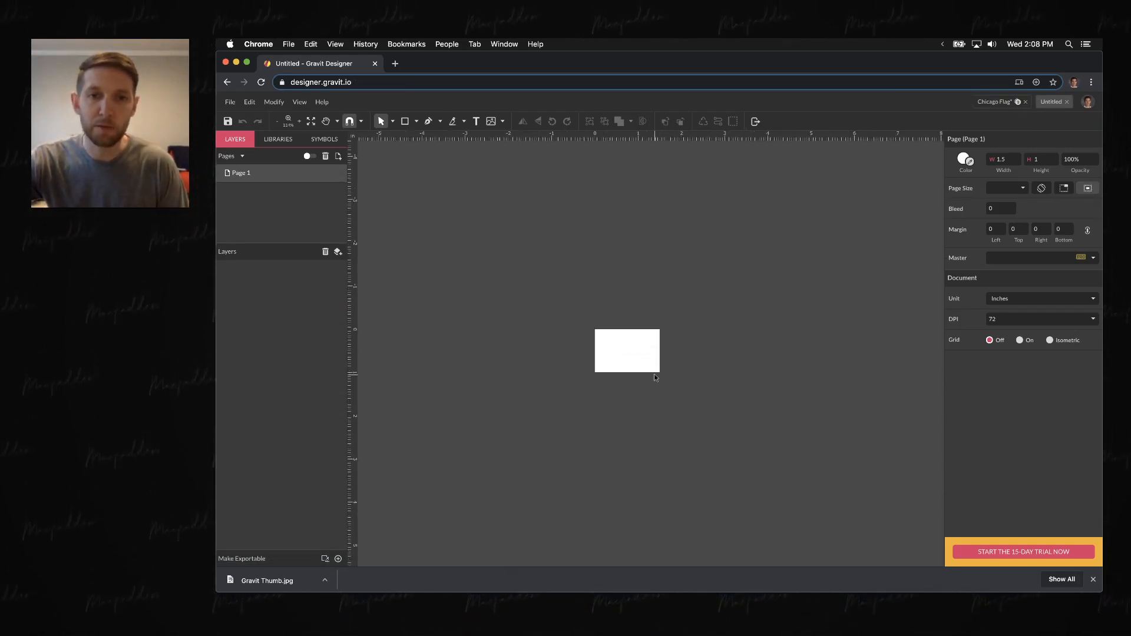
pyautogui.scroll(5, 655, 377)
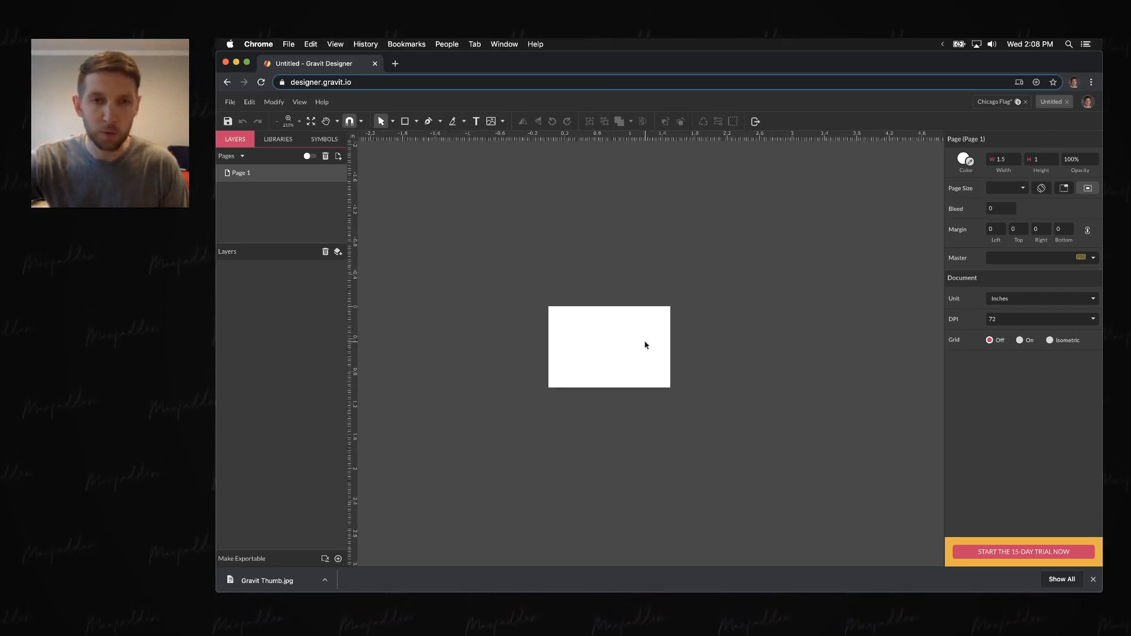
pyautogui.scroll(6, 645, 345)
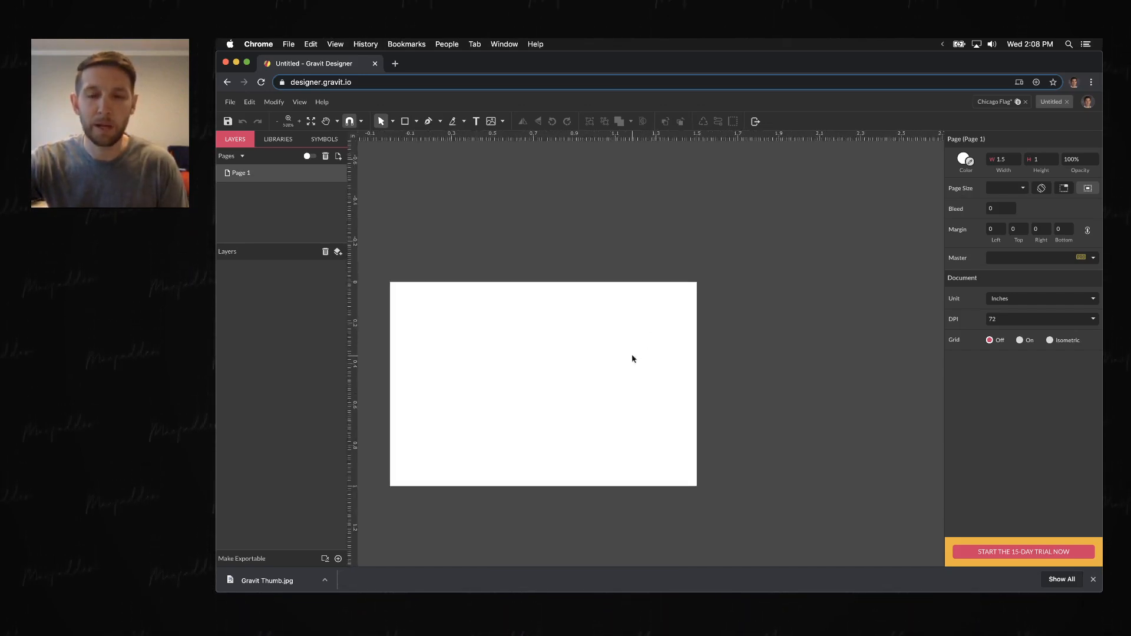
pyautogui.press('space')
pyautogui.moveTo(583, 374); pyautogui.dragTo(688, 346)
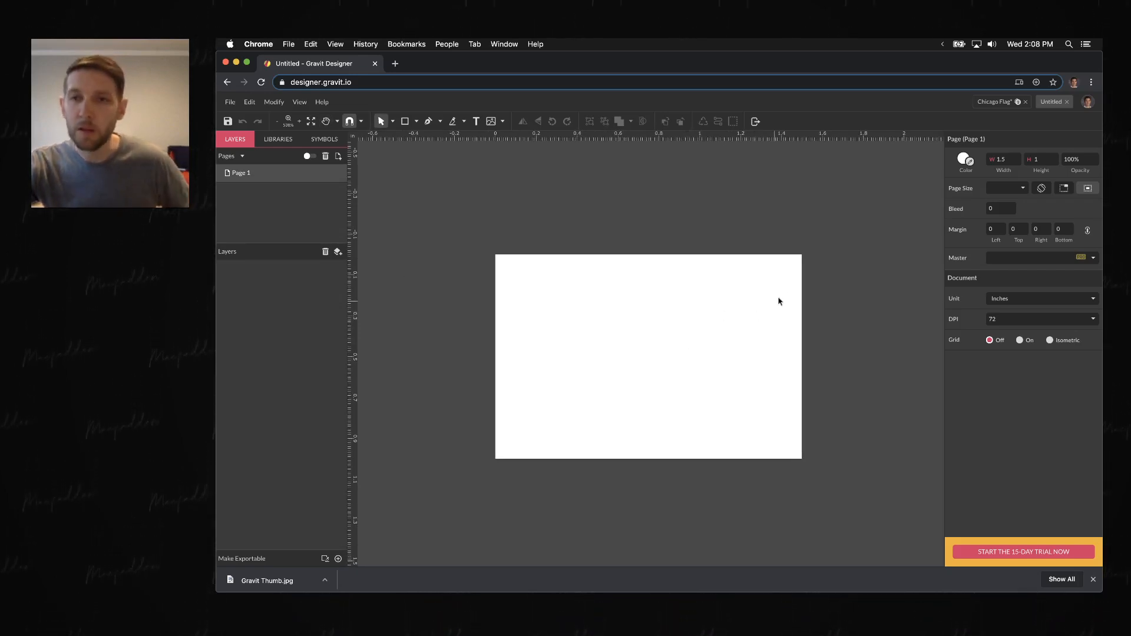
pyautogui.click(405, 123)
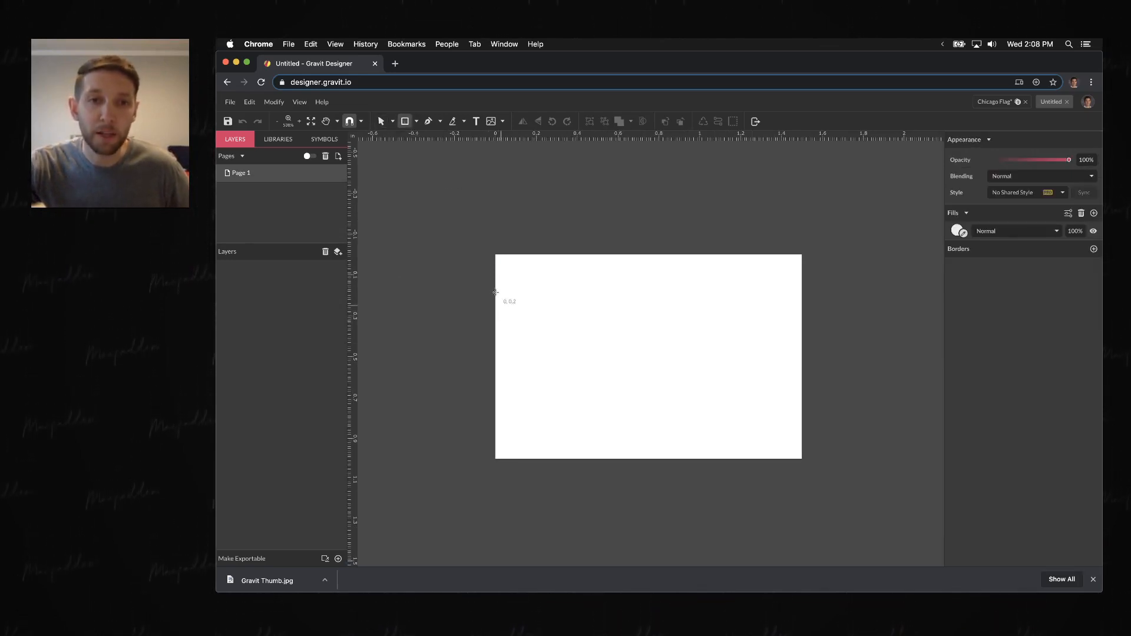
pyautogui.moveTo(496, 293); pyautogui.dragTo(802, 332)
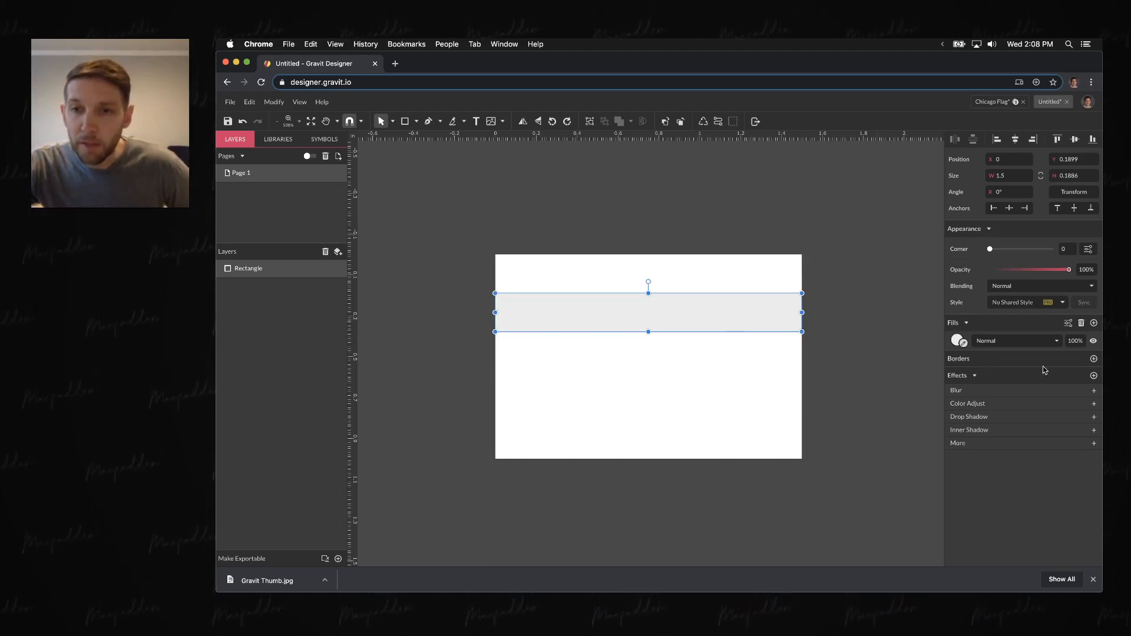
# - Add a border to the rectangle and set its width to 0 pt
pyautogui.click(1094, 359)
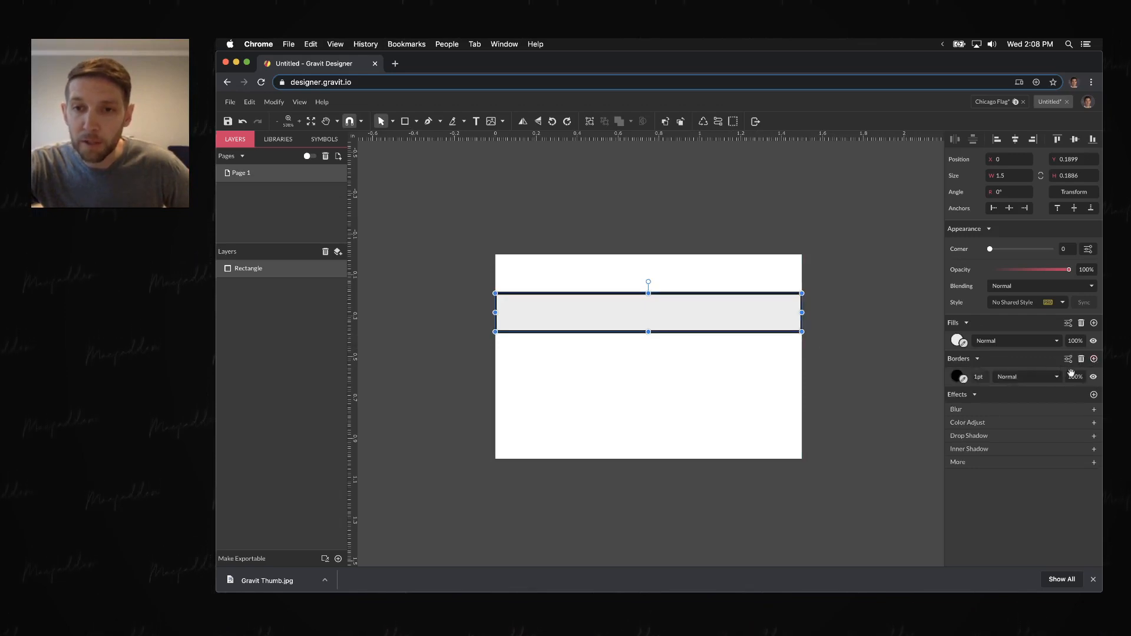
pyautogui.click(977, 377)
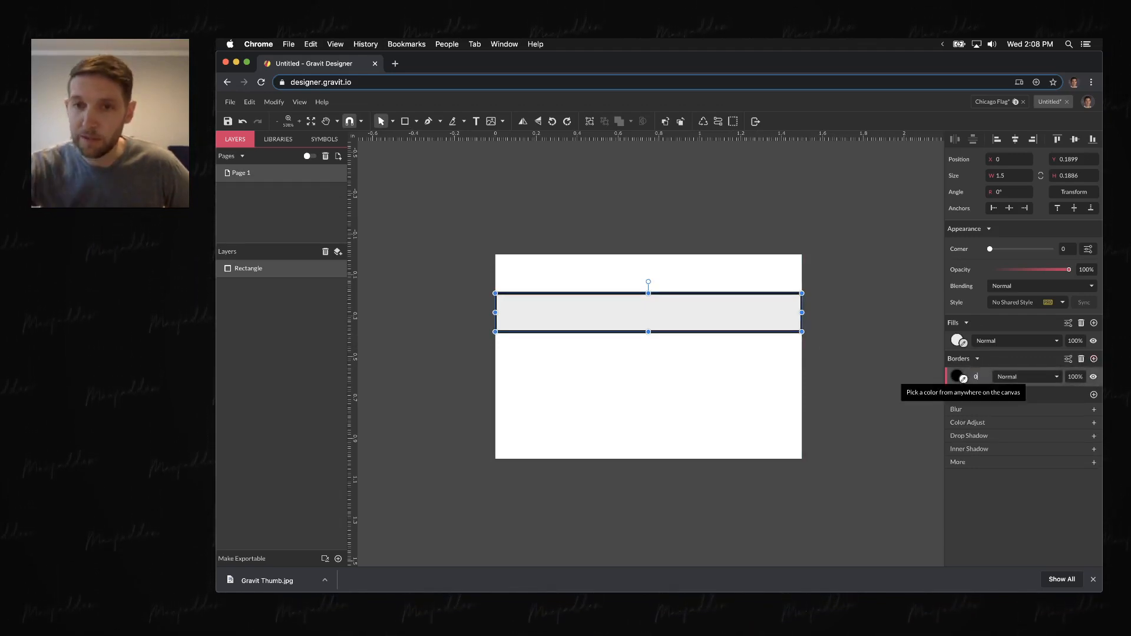
pyautogui.write('0')
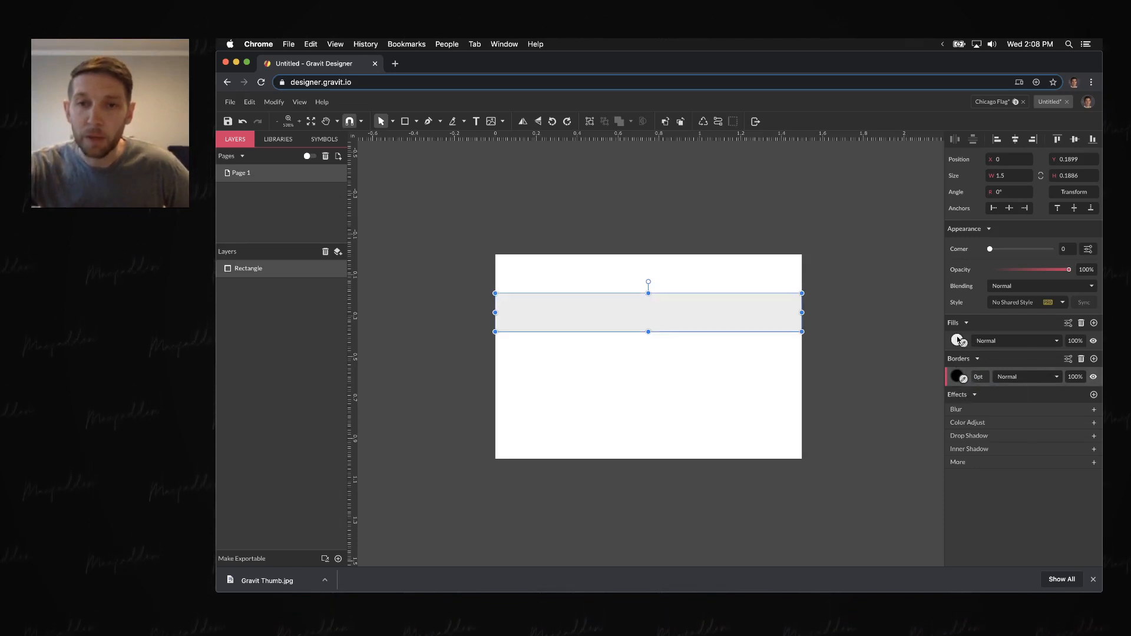
# - Fill the rectangle with light blue #B3DDF2 and shift it down to about Y 0.205
pyautogui.click(959, 342)
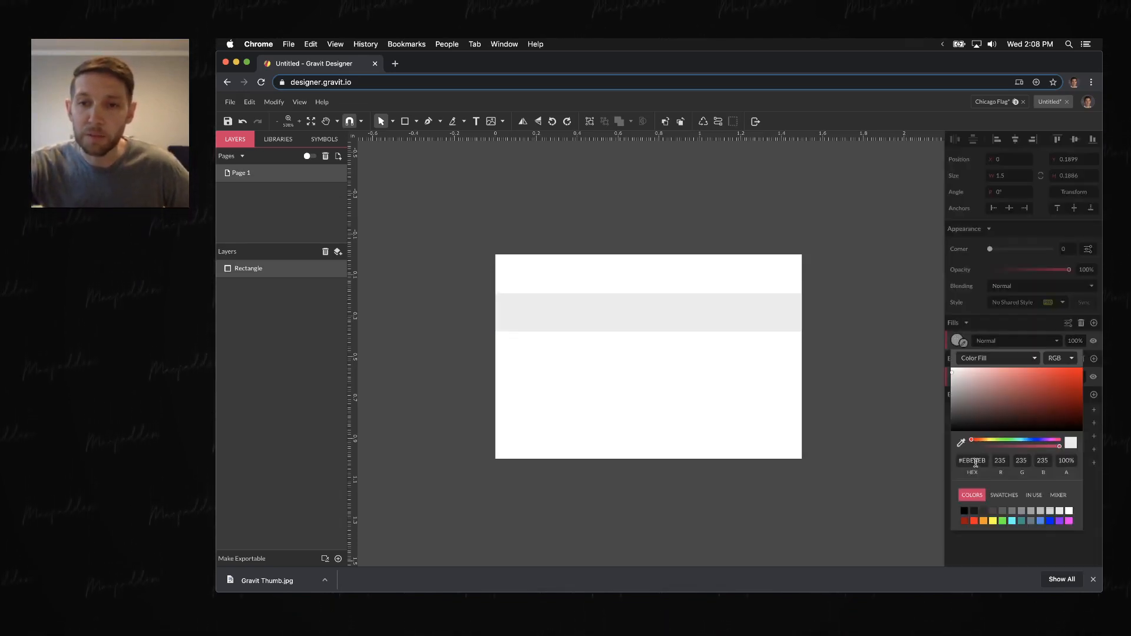
pyautogui.click(1013, 522)
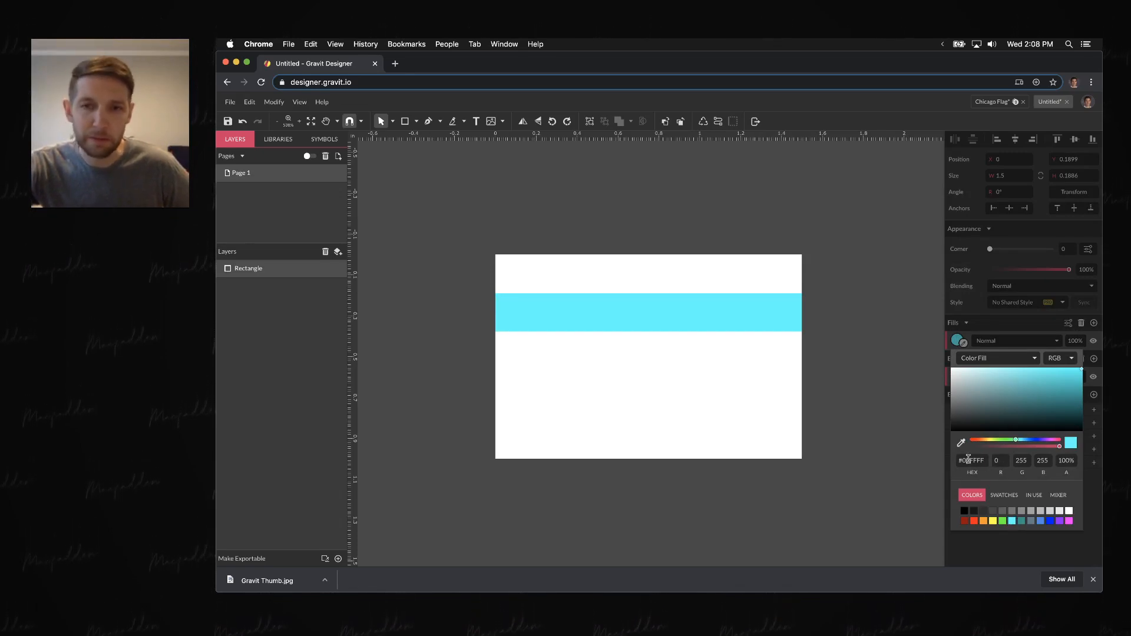
pyautogui.click(964, 461)
pyautogui.moveTo(964, 461); pyautogui.dragTo(993, 466)
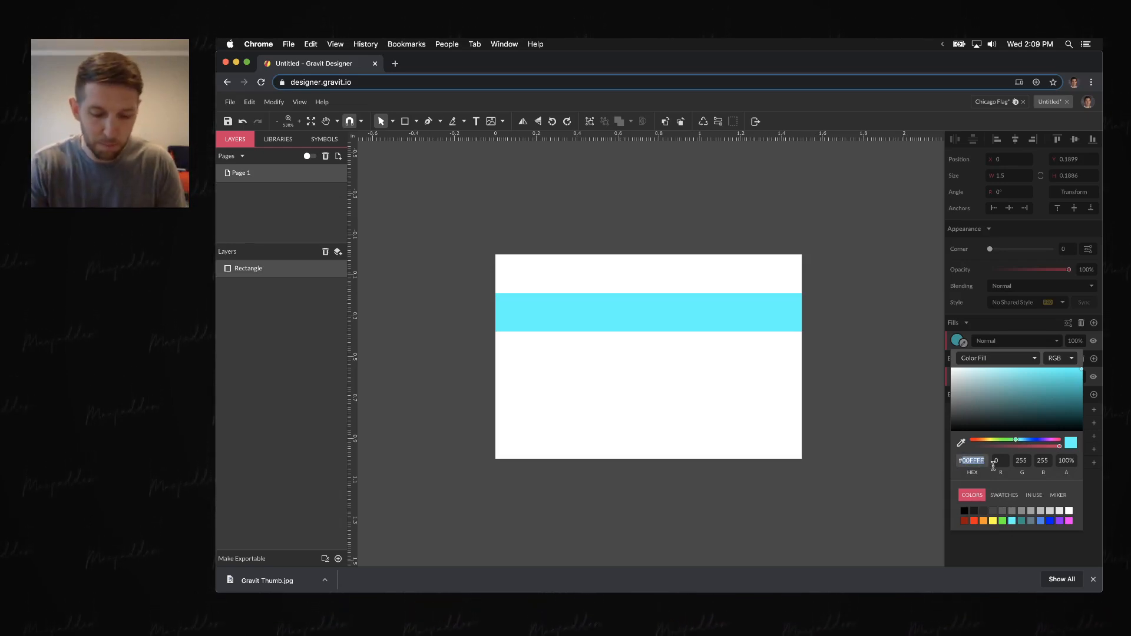
pyautogui.write('B3D')
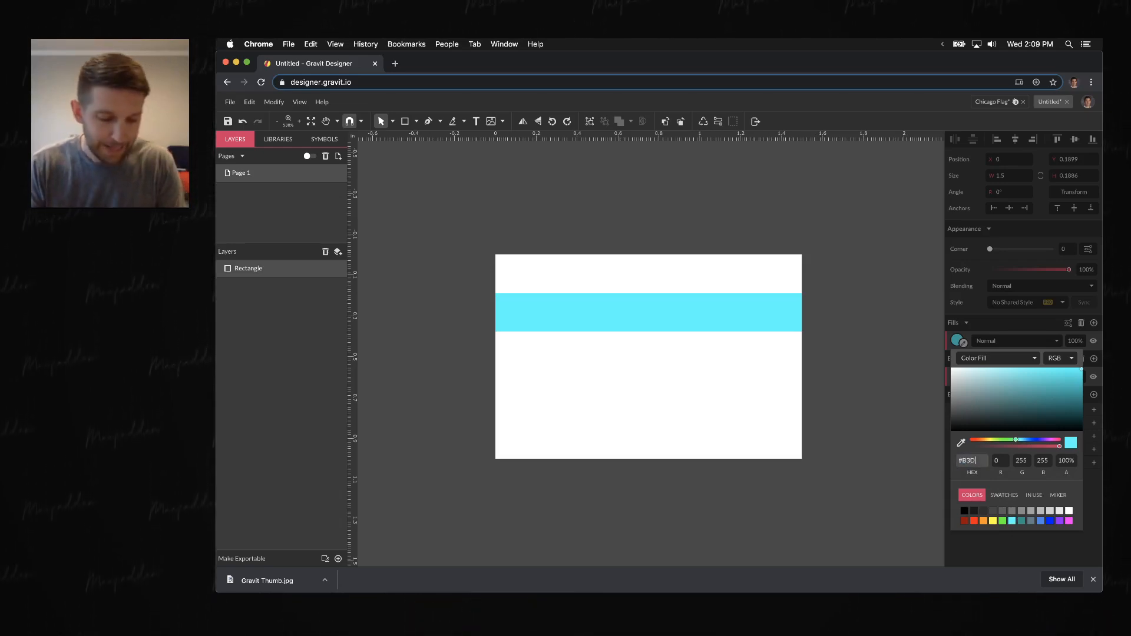
pyautogui.write('DF2')
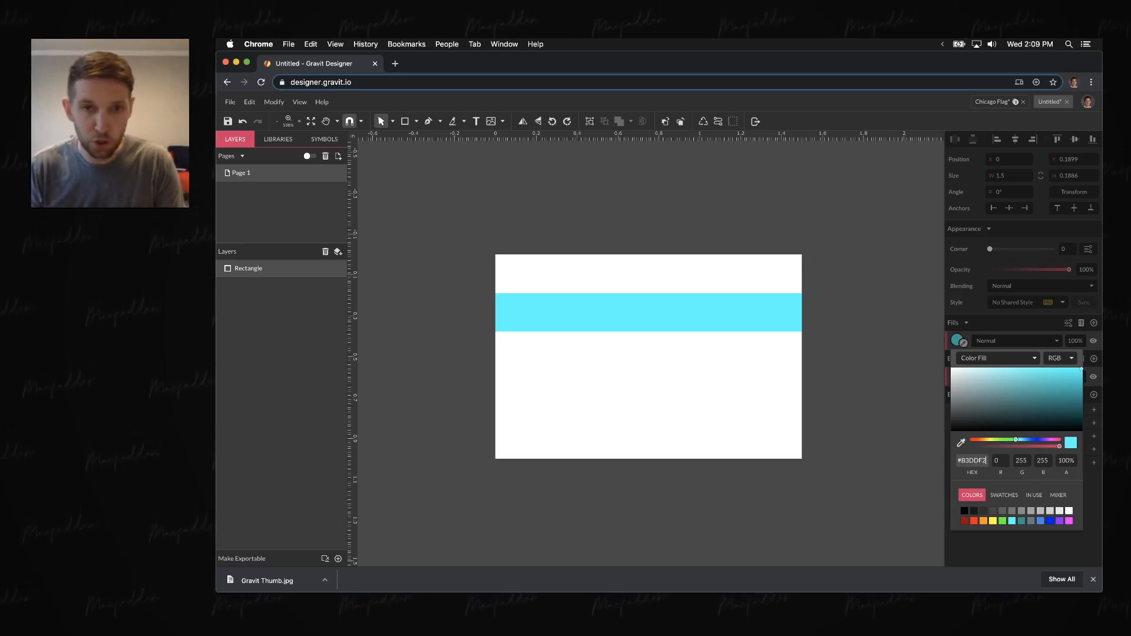
pyautogui.press('Return')
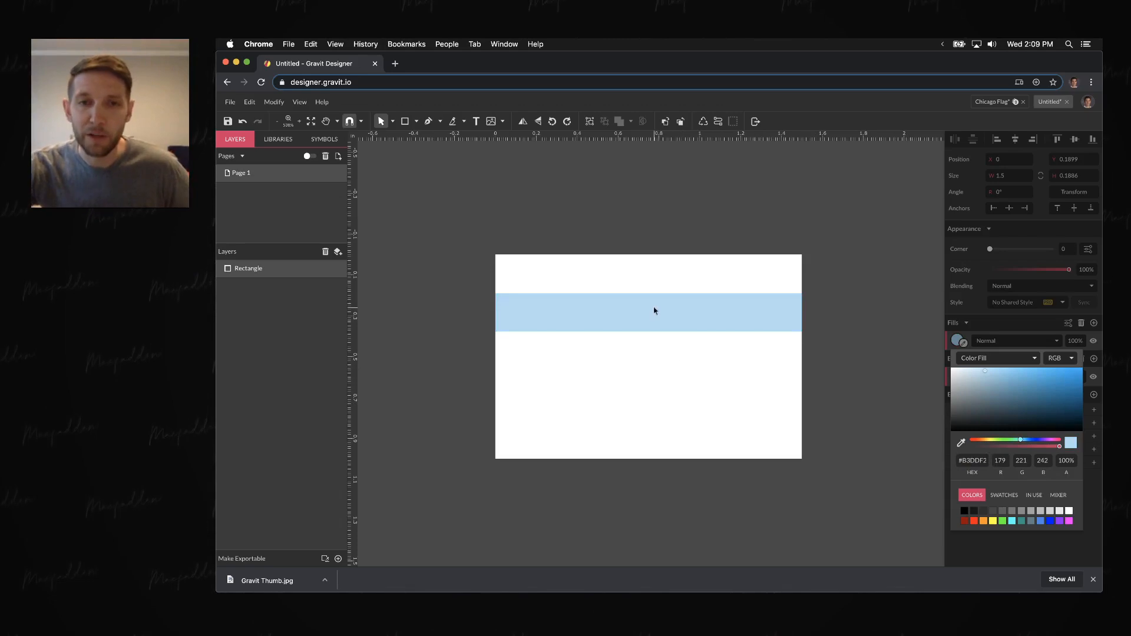
pyautogui.moveTo(647, 319); pyautogui.dragTo(647, 322)
# - Try placing a copy of the blue stripe lower on the page at about Y 0.598, and undo it
pyautogui.press('alt')
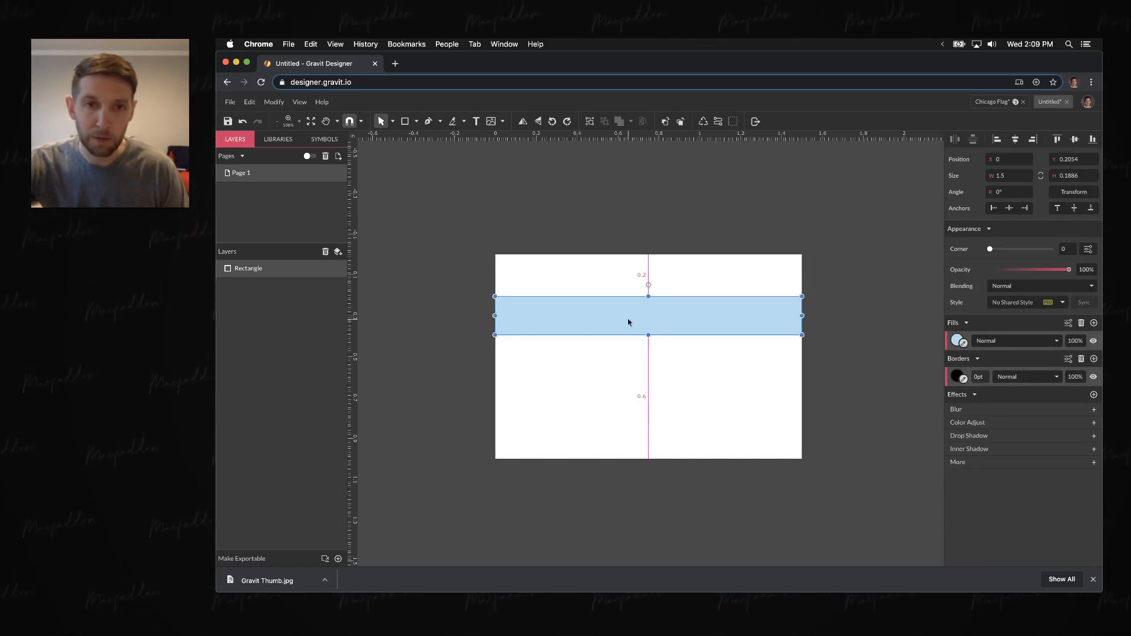
pyautogui.moveTo(629, 320); pyautogui.dragTo(630, 397)
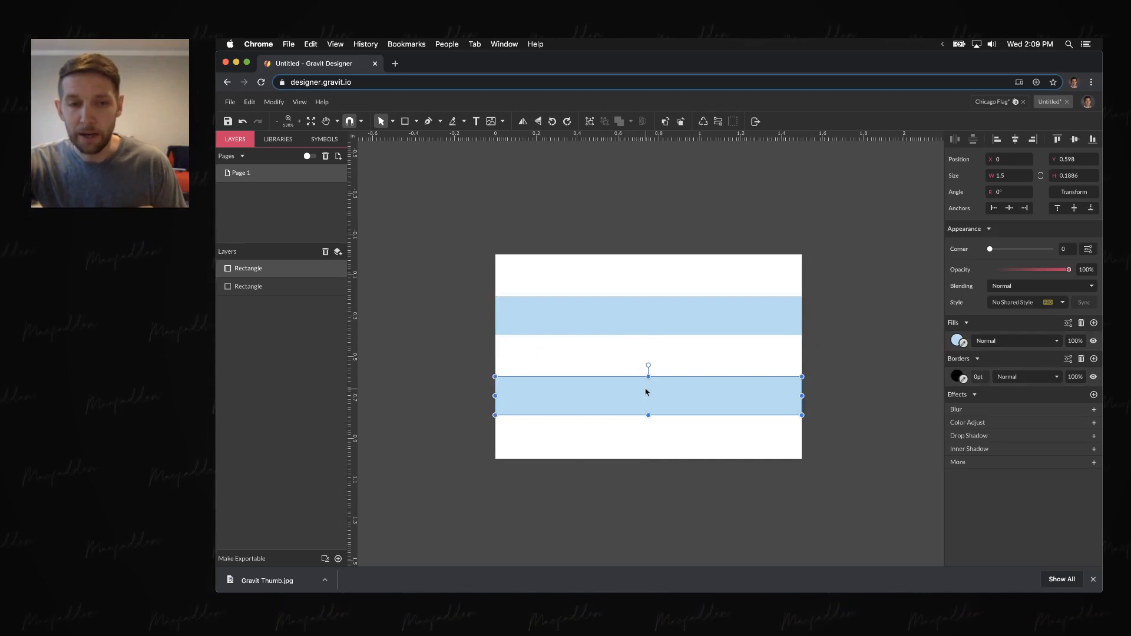
pyautogui.press('super+z')
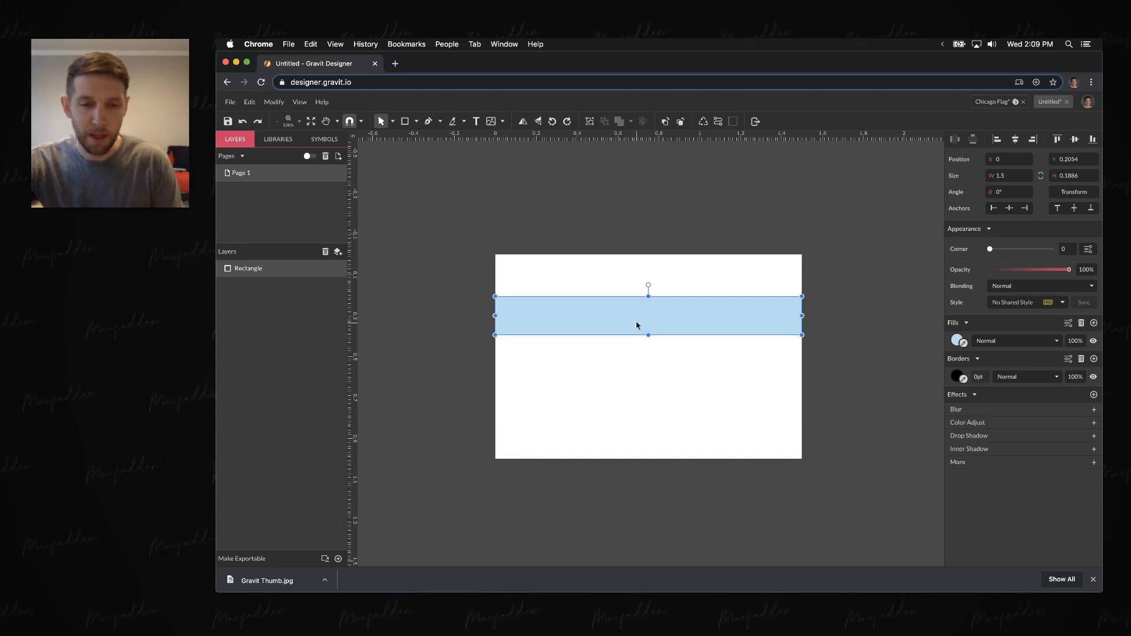
# - Duplicate the blue stripe and place the copy straight below it at about Y 0.624
pyautogui.press('super+d')
pyautogui.moveTo(639, 324); pyautogui.dragTo(638, 410)
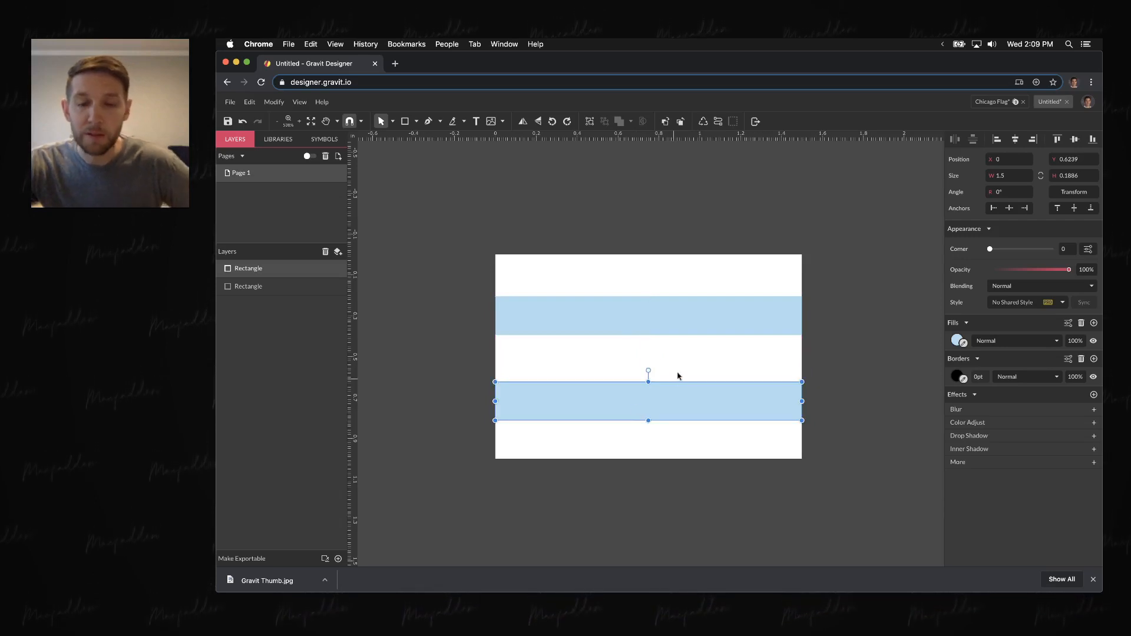
pyautogui.click(694, 353)
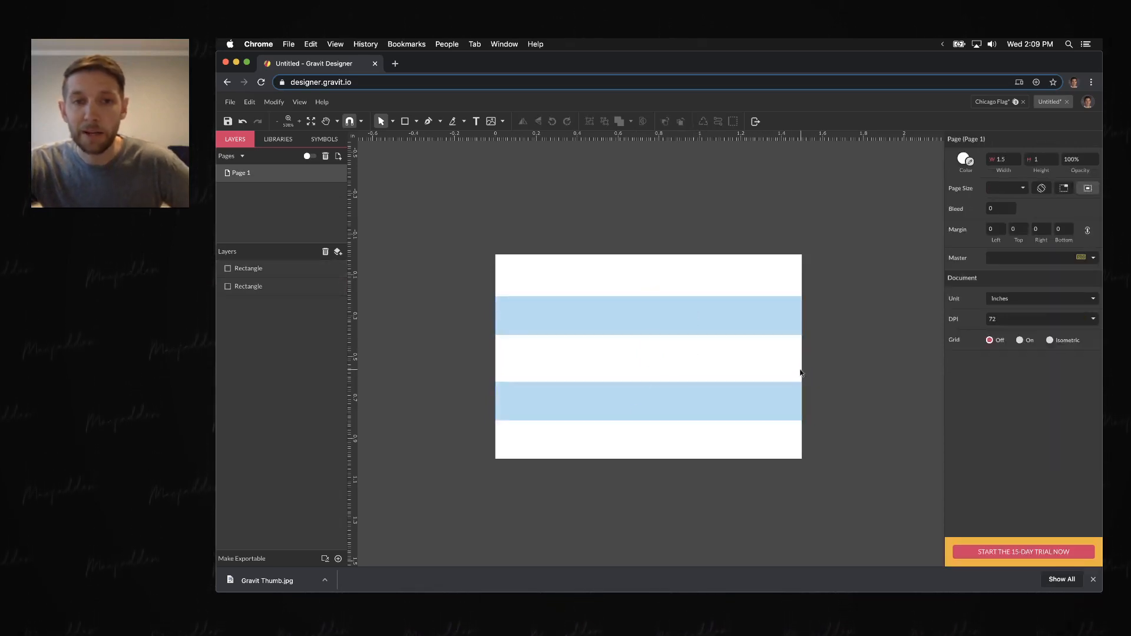
# - Move the upper blue stripe up to about Y 0.185 and check both stripes selected together
pyautogui.click(728, 323)
pyautogui.moveTo(729, 321); pyautogui.dragTo(727, 318)
pyautogui.moveTo(715, 272); pyautogui.dragTo(759, 421)
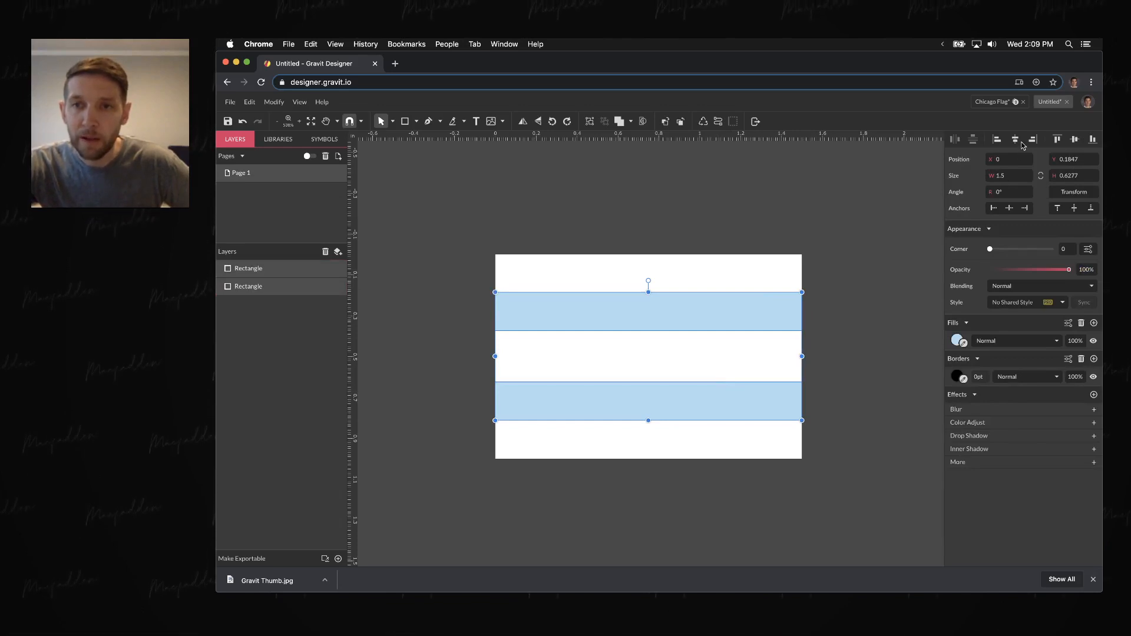
pyautogui.click(860, 293)
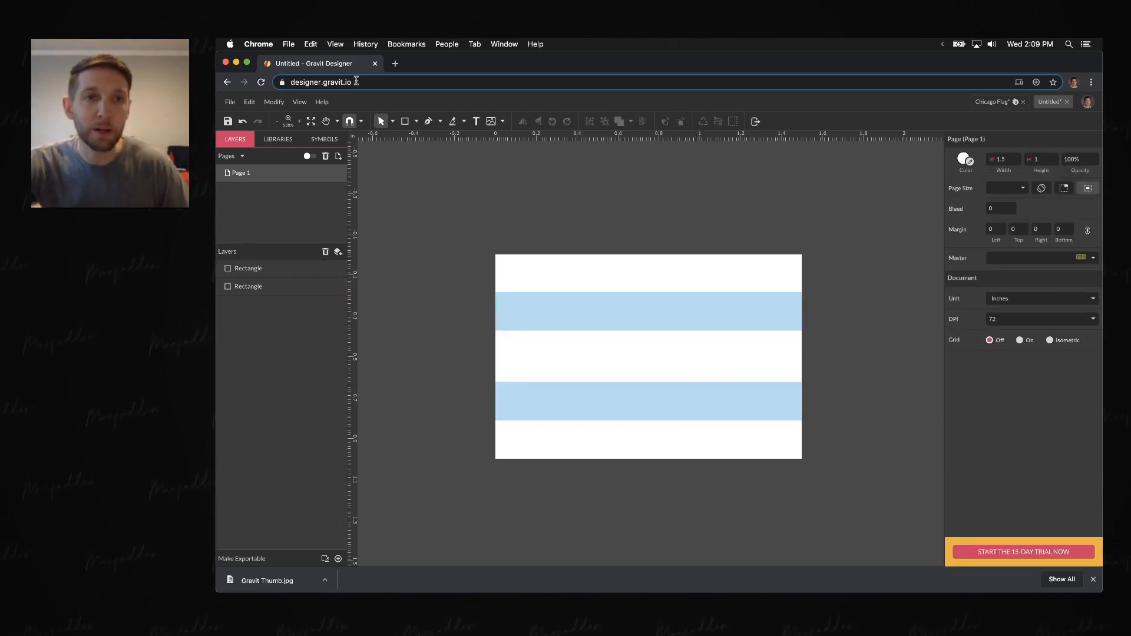
# - Draw a star about 0.32 by 0.30 inch near the page's left edge and give it 6 points
pyautogui.click(416, 122)
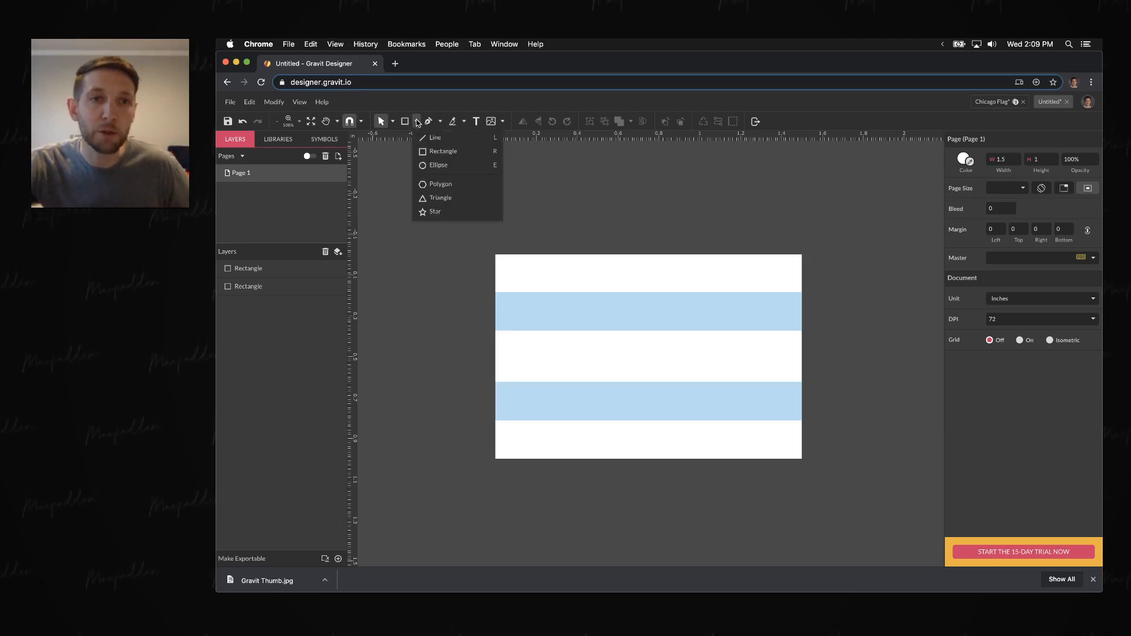
pyautogui.click(449, 212)
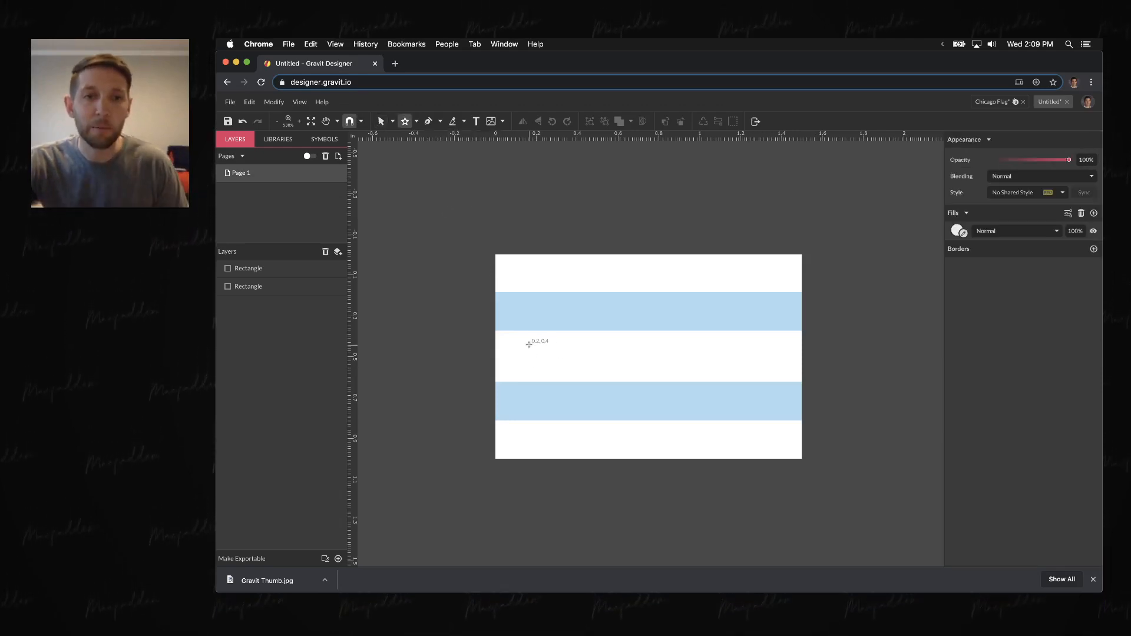
pyautogui.moveTo(530, 340)
pyautogui.mouseDown()
pyautogui.moveTo(563, 362)
pyautogui.moveTo(550, 376)
pyautogui.moveTo(563, 350)
pyautogui.moveTo(555, 332)
pyautogui.moveTo(565, 339)
pyautogui.moveTo(551, 371)
pyautogui.mouseUp()
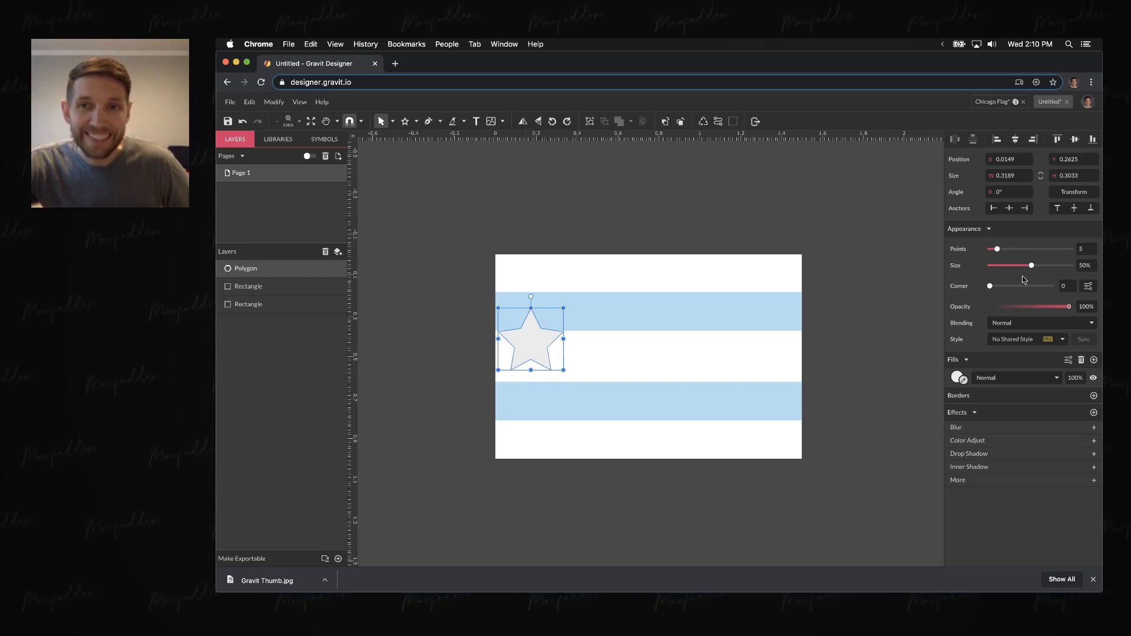
pyautogui.click(1088, 250)
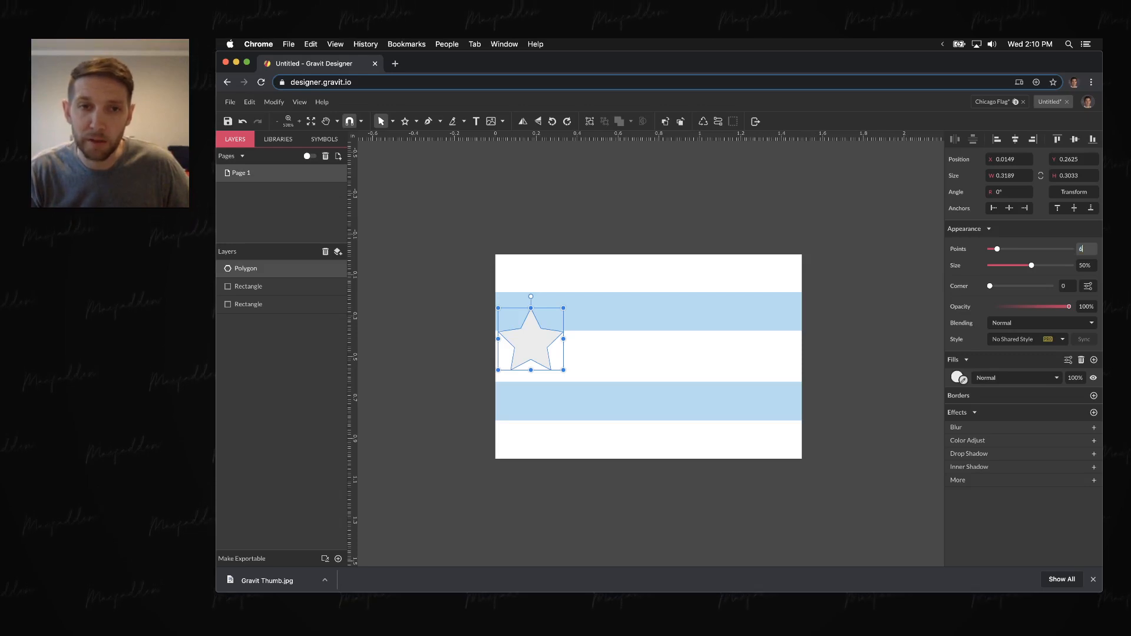
pyautogui.write('6')
pyautogui.press('Return')
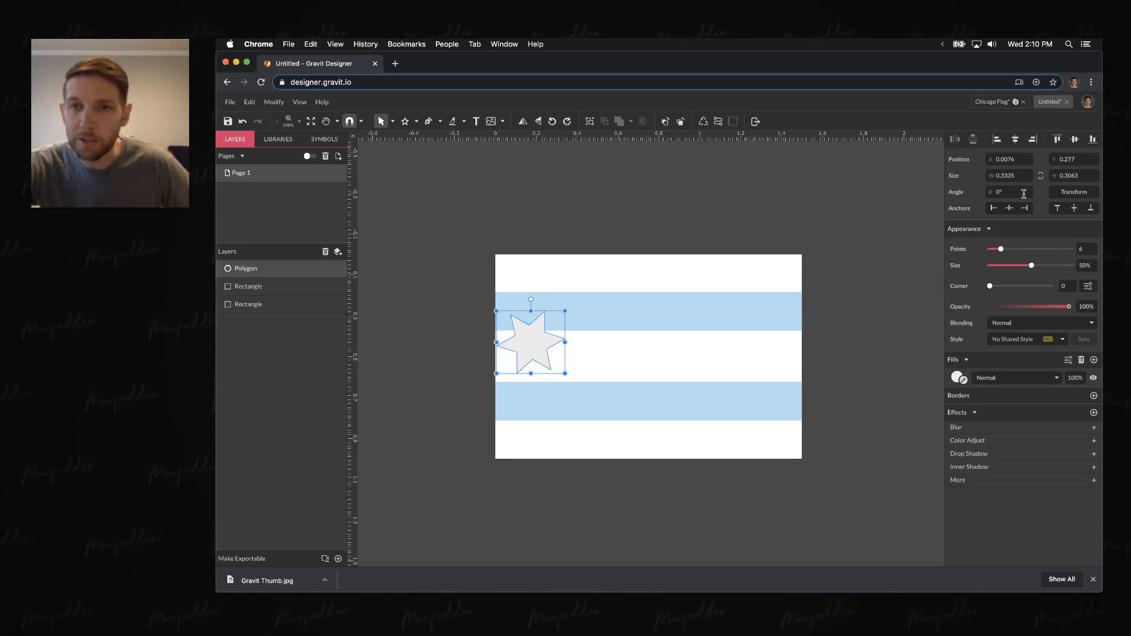
# - Rotate the star to -96° and set its inner point size to 40%
pyautogui.moveTo(1024, 194); pyautogui.dragTo(986, 191)
pyautogui.write('-96')
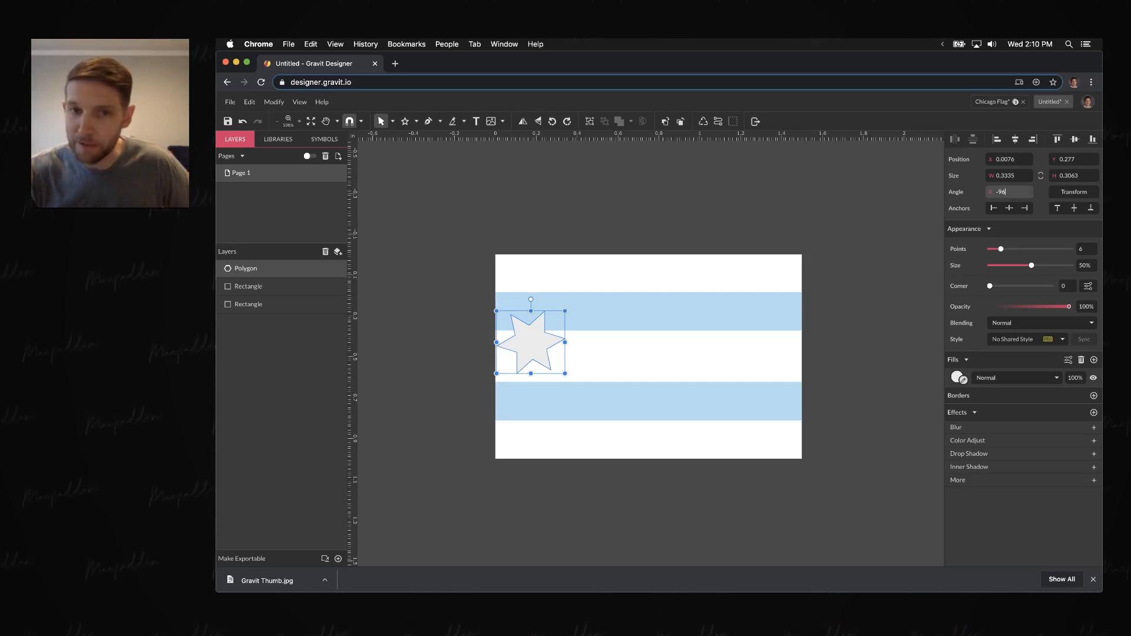
pyautogui.press('Return')
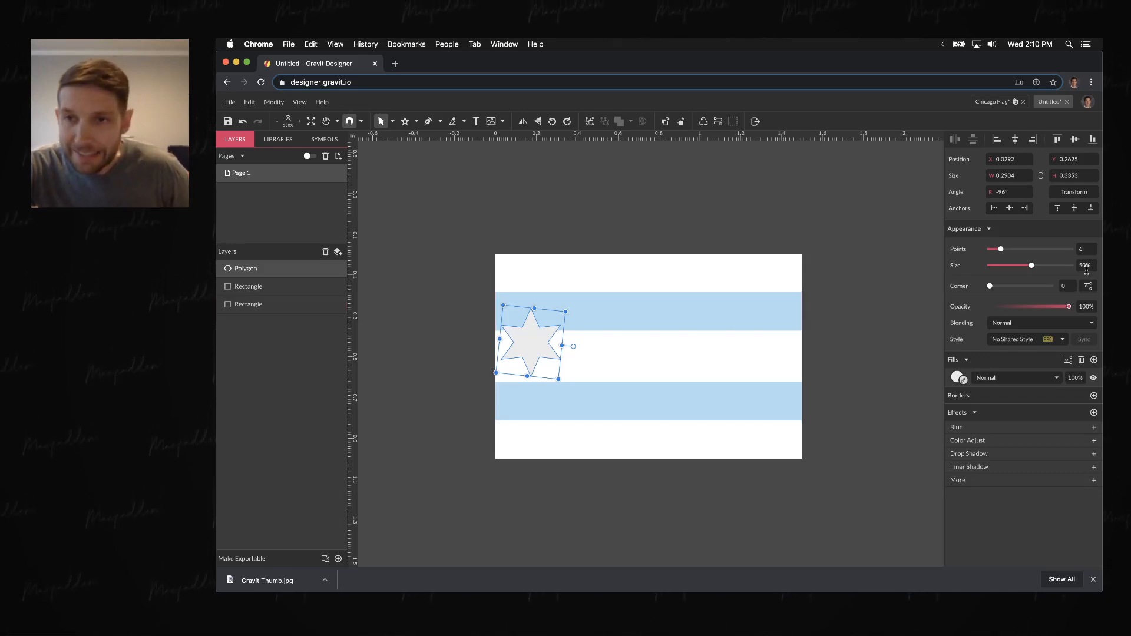
pyautogui.moveTo(1084, 266); pyautogui.dragTo(1077, 265)
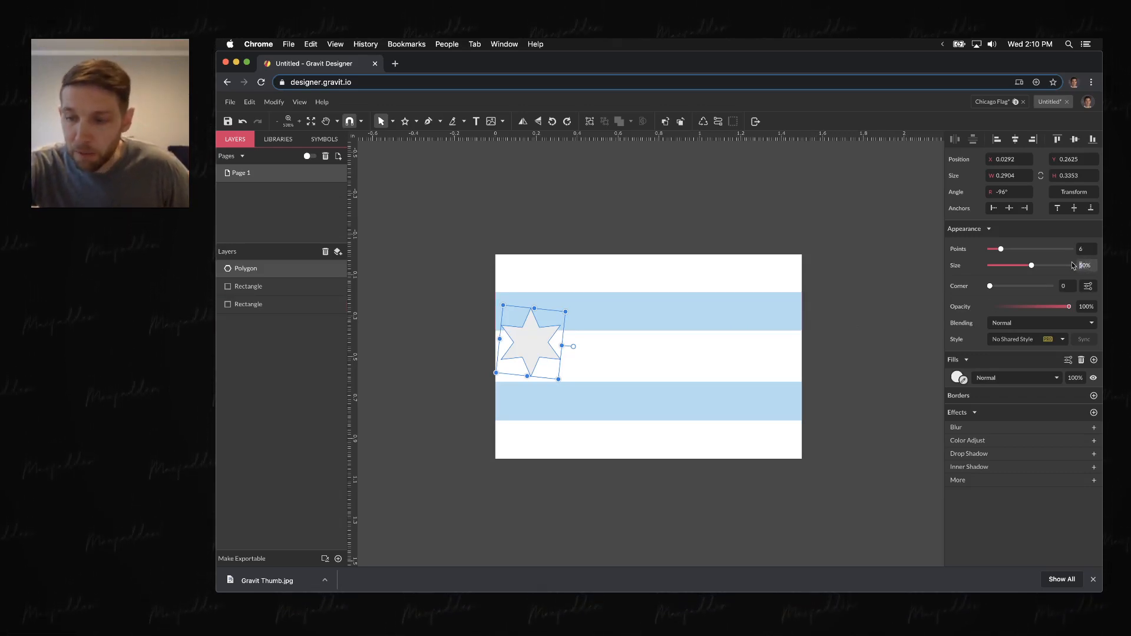
pyautogui.write('4')
pyautogui.press('Return')
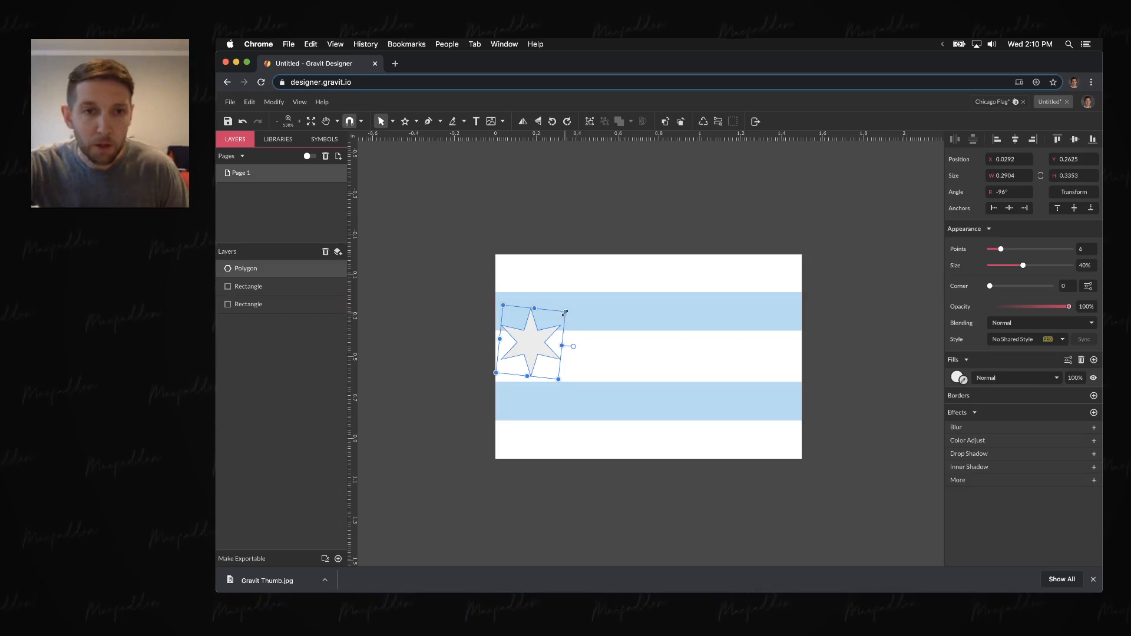
# - Shrink the star to about 0.16 by 0.19 inch between the two stripes and fill it with red #FF0000
pyautogui.moveTo(562, 316); pyautogui.dragTo(541, 365)
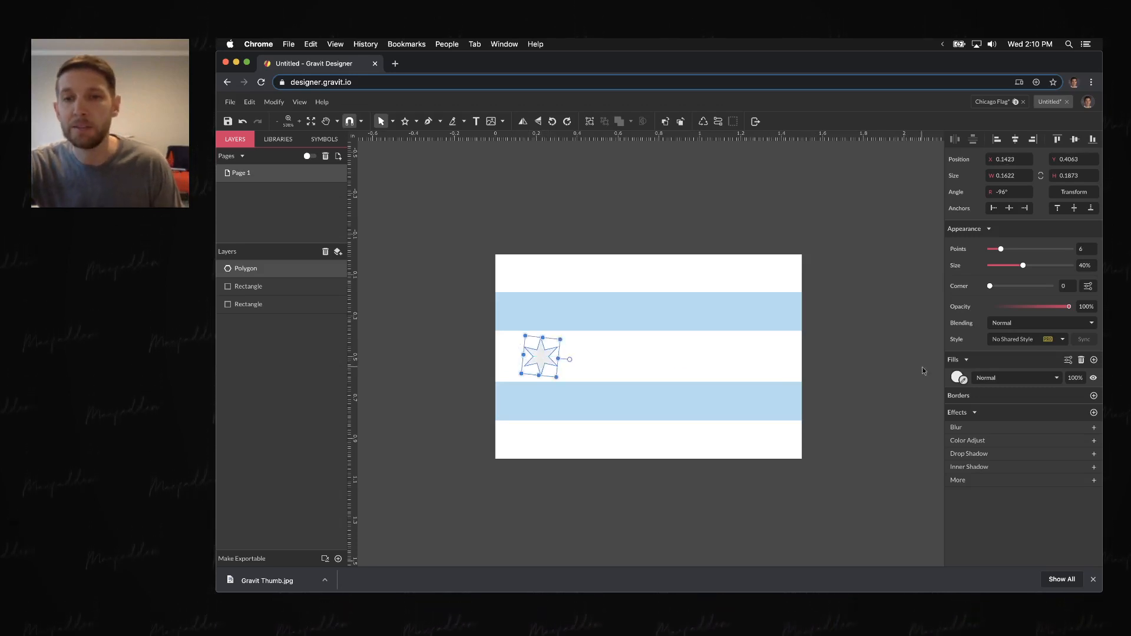
pyautogui.click(957, 378)
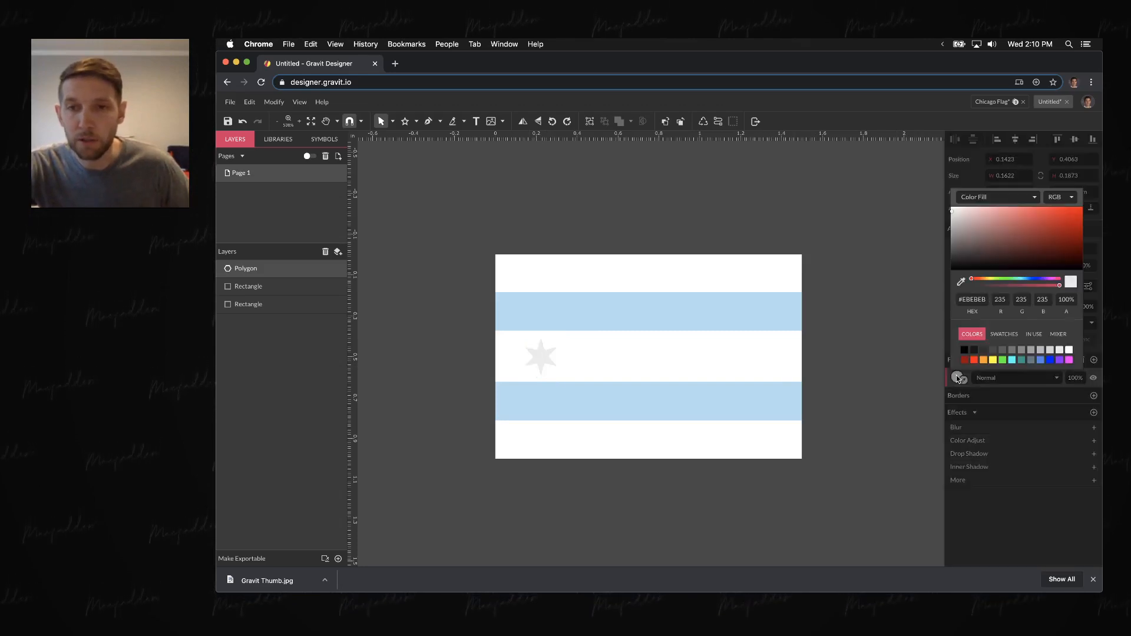
pyautogui.moveTo(1030, 237); pyautogui.dragTo(1100, 202)
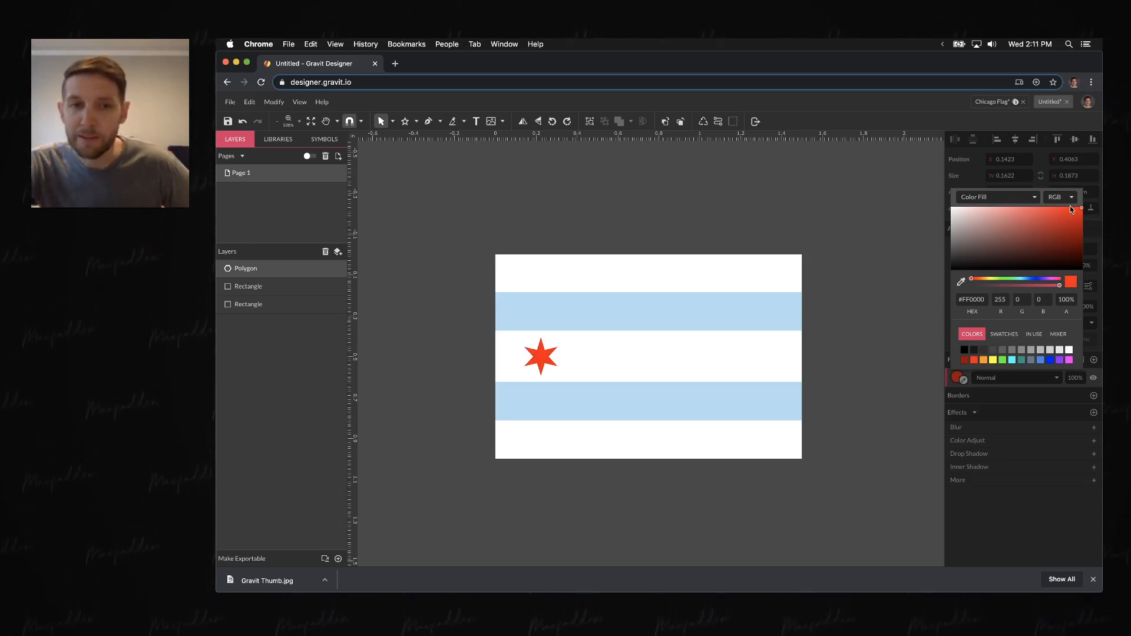
pyautogui.click(674, 372)
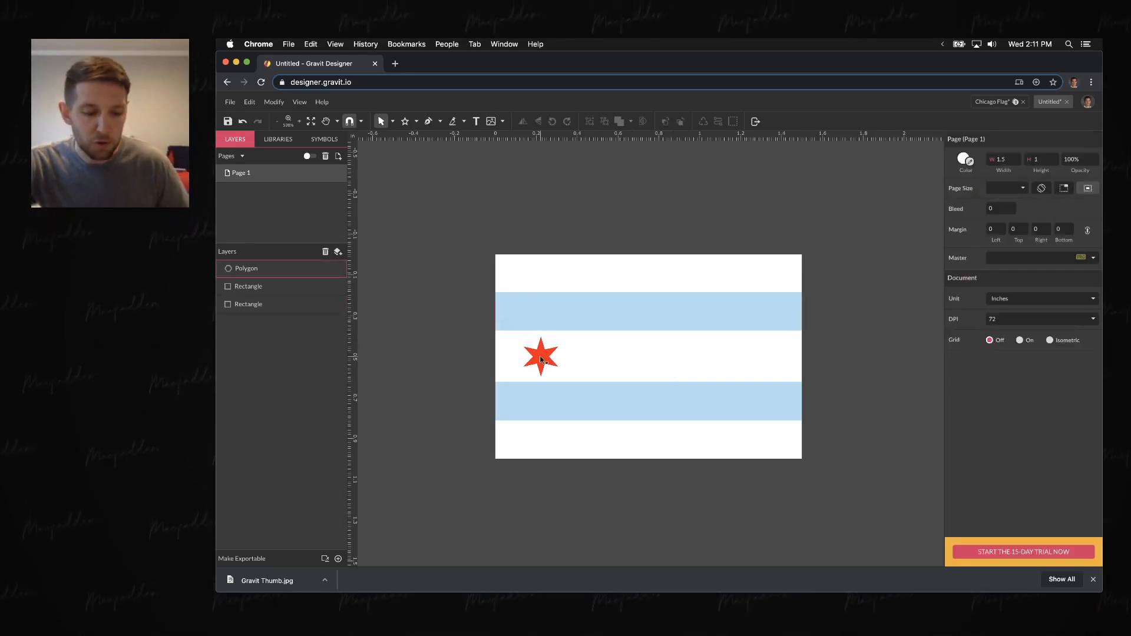
# - Duplicate the red star three times along the middle white band and roughly space out the row, with the last star at about X 1.07
pyautogui.moveTo(541, 359); pyautogui.dragTo(591, 360)
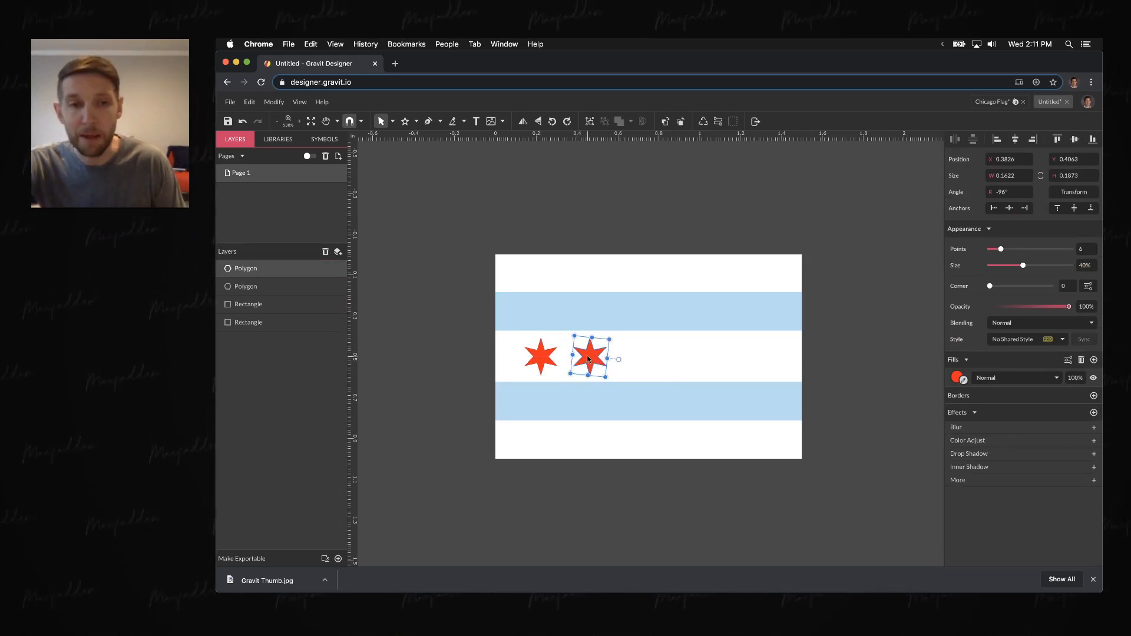
pyautogui.moveTo(590, 361); pyautogui.dragTo(735, 361)
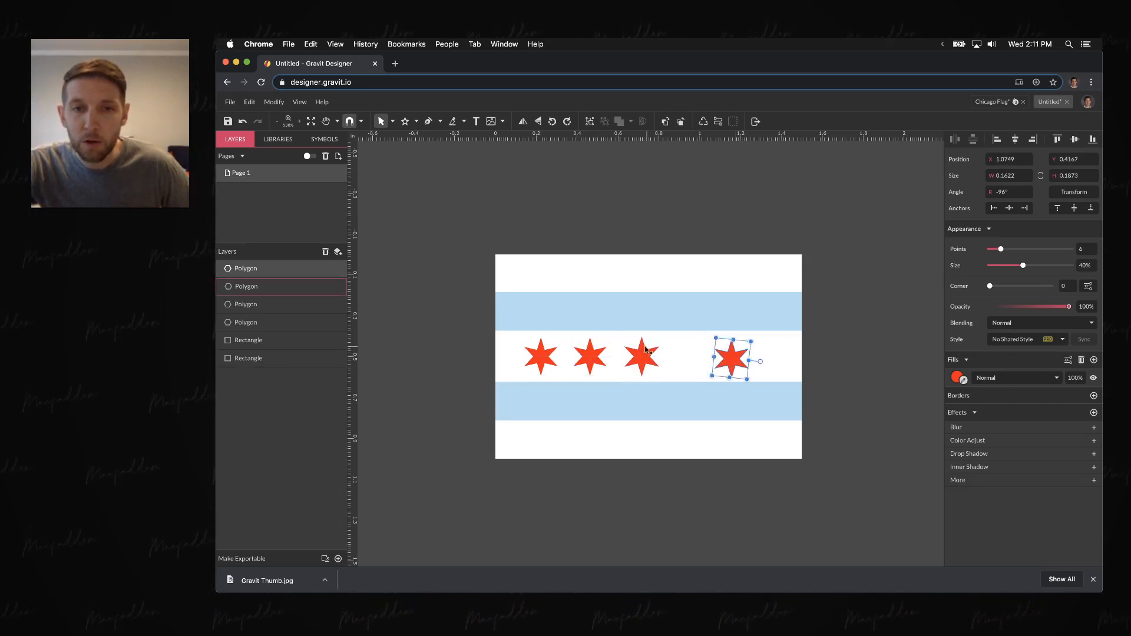
pyautogui.moveTo(649, 354); pyautogui.dragTo(606, 355)
pyautogui.click(511, 352)
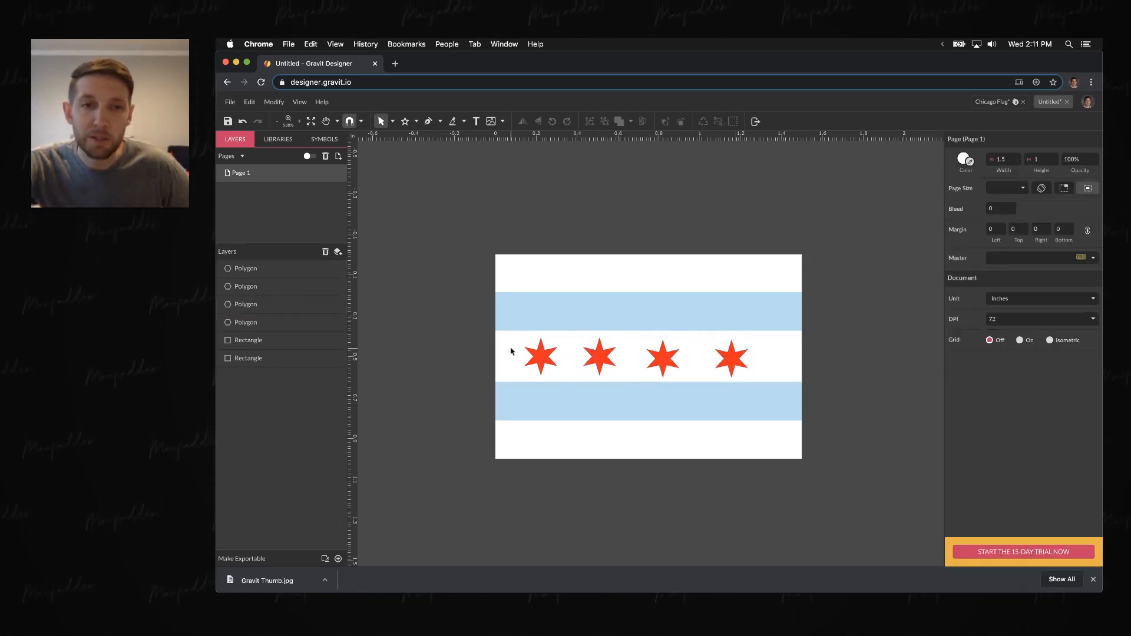
# - Align the four stars by their vertical middles and distribute them horizontally
pyautogui.moveTo(505, 352); pyautogui.dragTo(781, 370)
pyautogui.moveTo(586, 351); pyautogui.dragTo(614, 361)
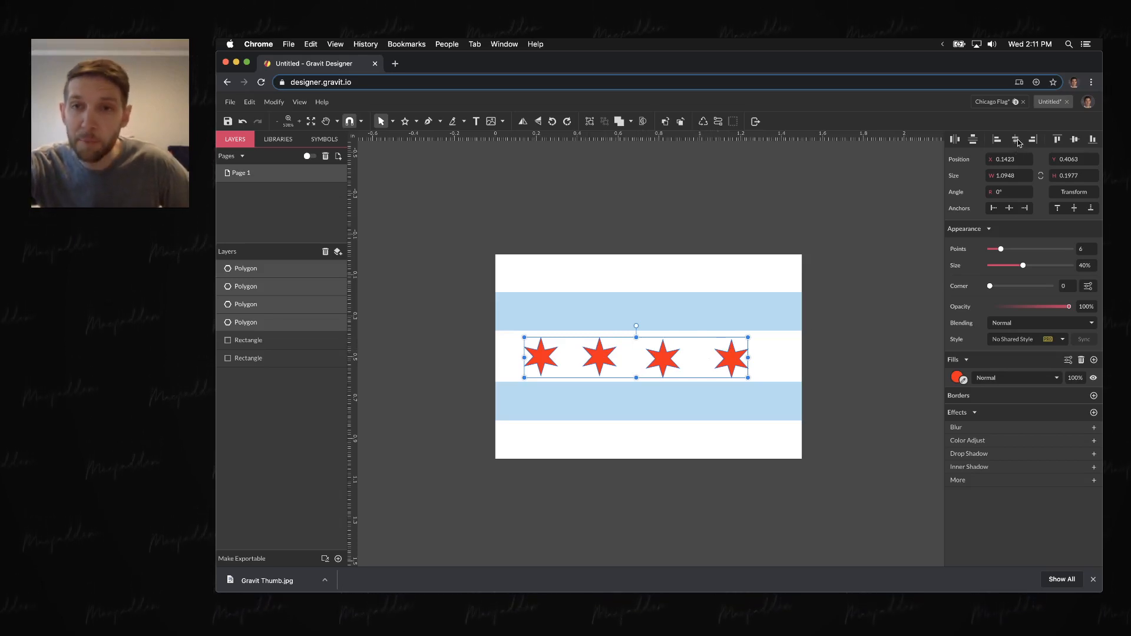
pyautogui.click(1074, 140)
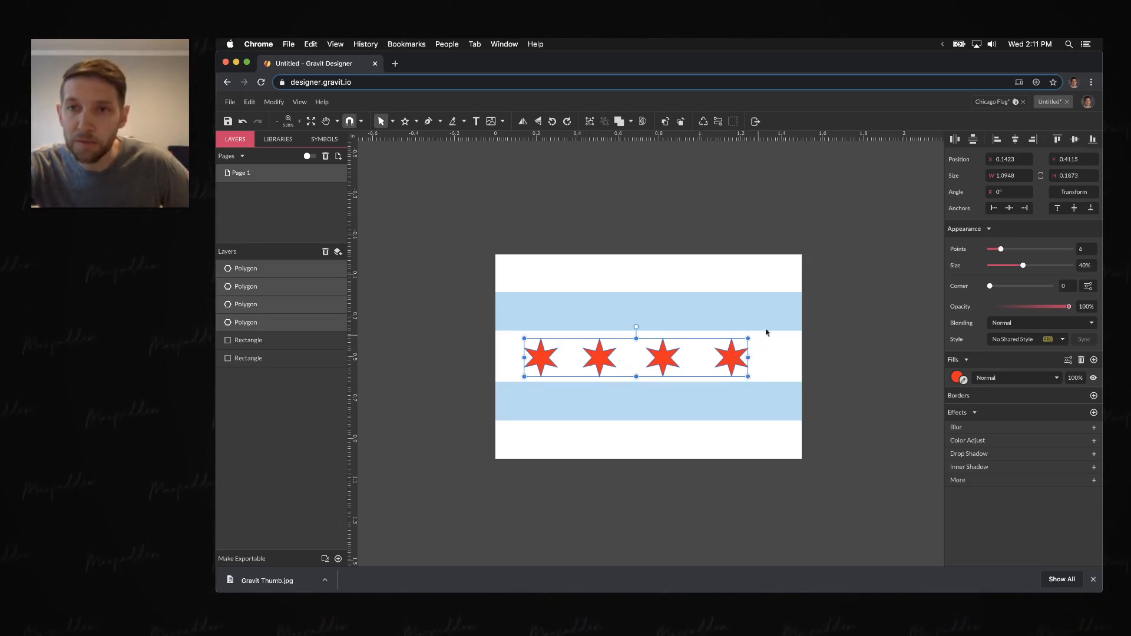
pyautogui.click(955, 140)
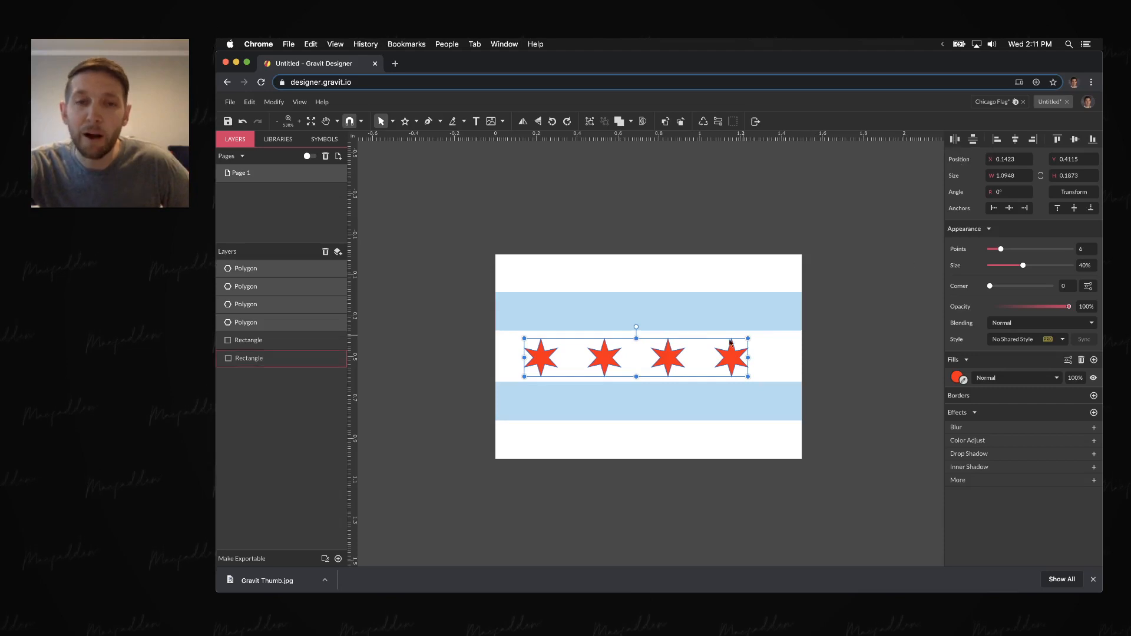
# - Group the four stars and centre the group horizontally and vertically on the page
pyautogui.rightClick(672, 357)
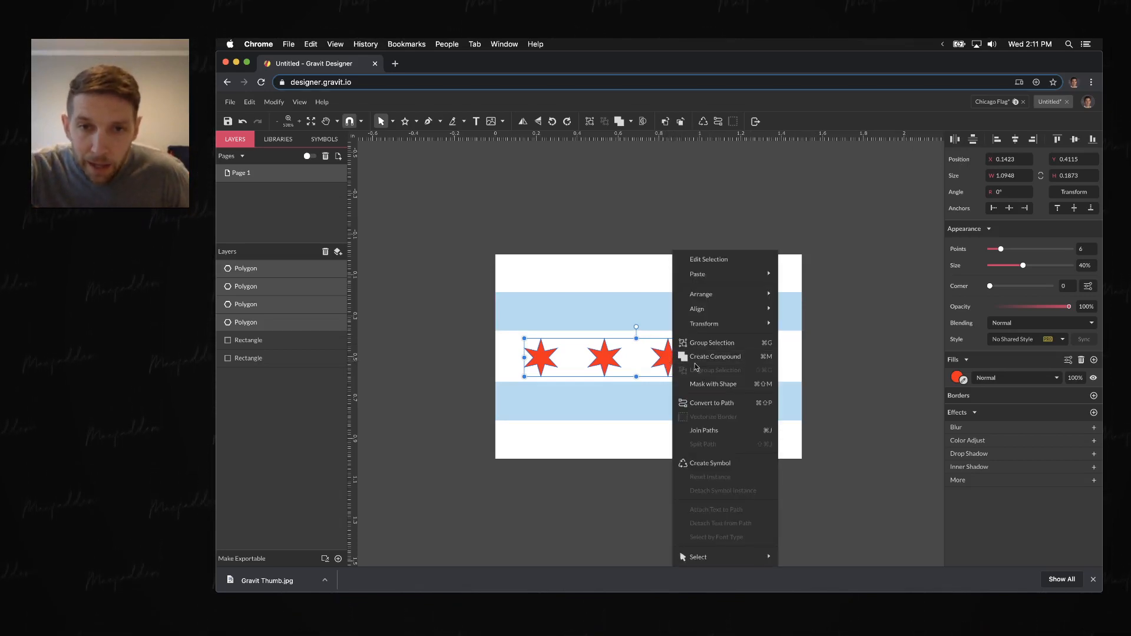
pyautogui.click(722, 345)
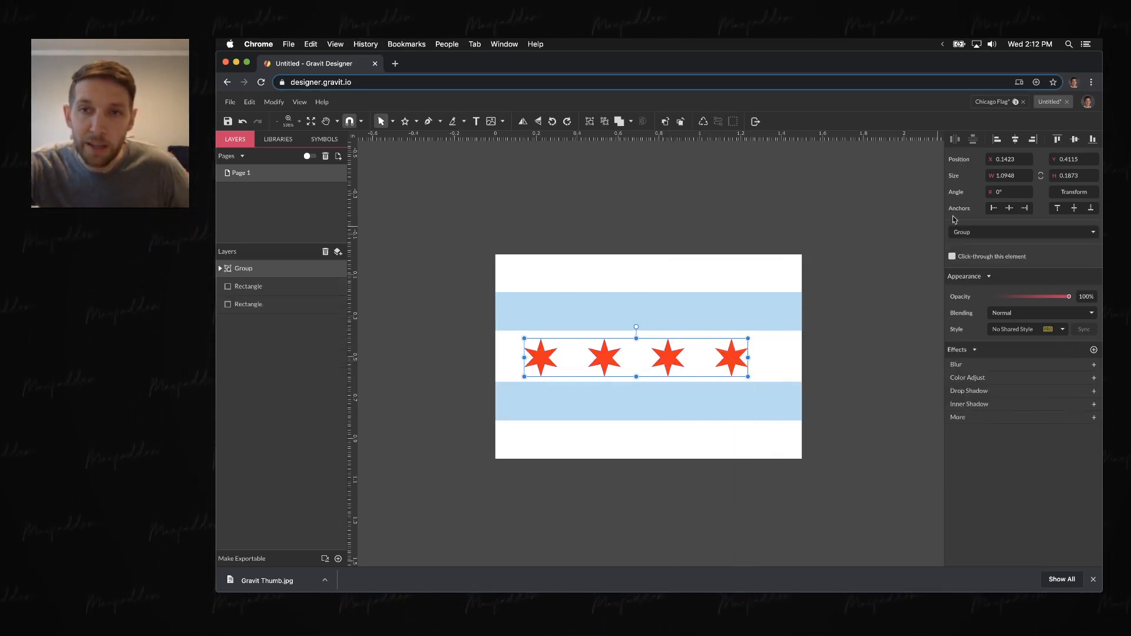
pyautogui.click(1014, 141)
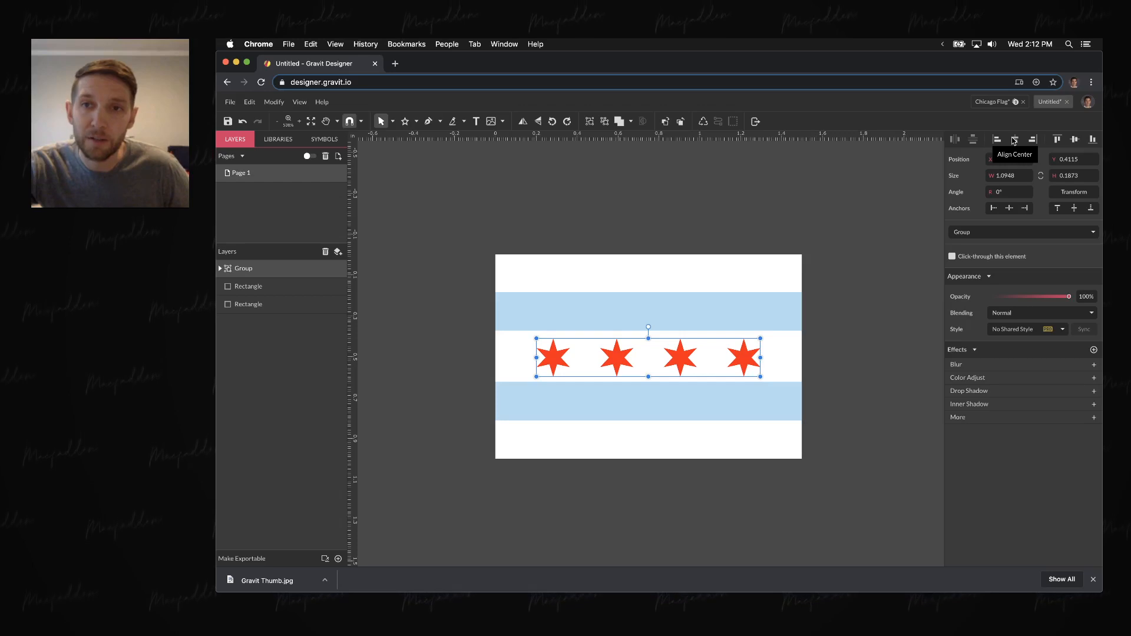
pyautogui.click(1074, 142)
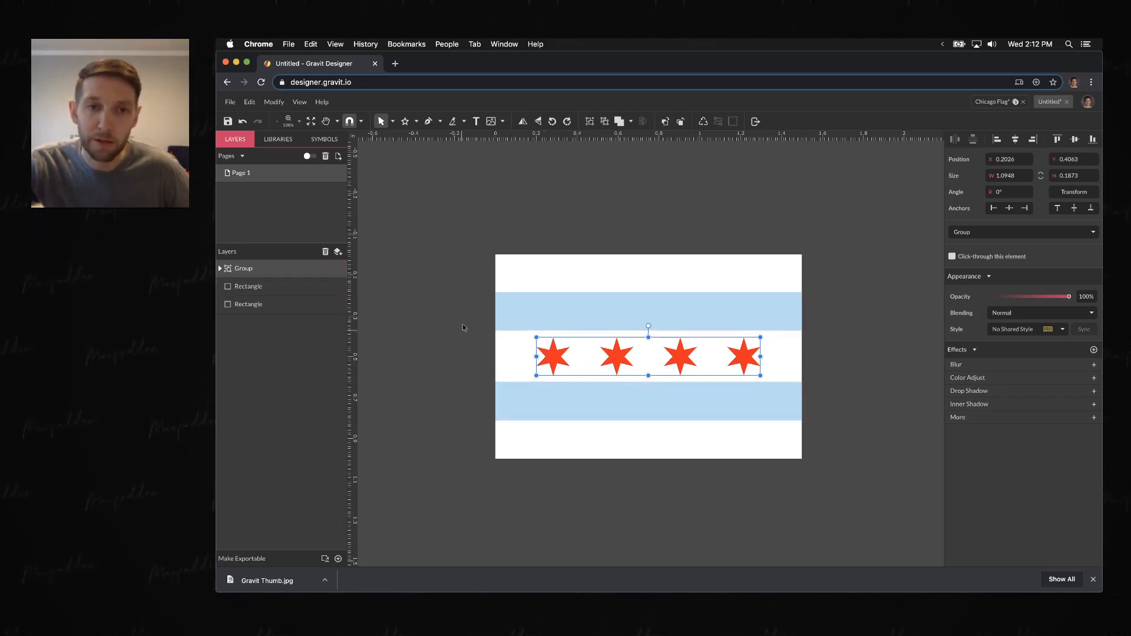
# - Thin both blue stripes on the edges facing the stars, the upper to about 0.165 inch high and the lower to about 0.158 inch
pyautogui.moveTo(465, 307); pyautogui.dragTo(678, 408)
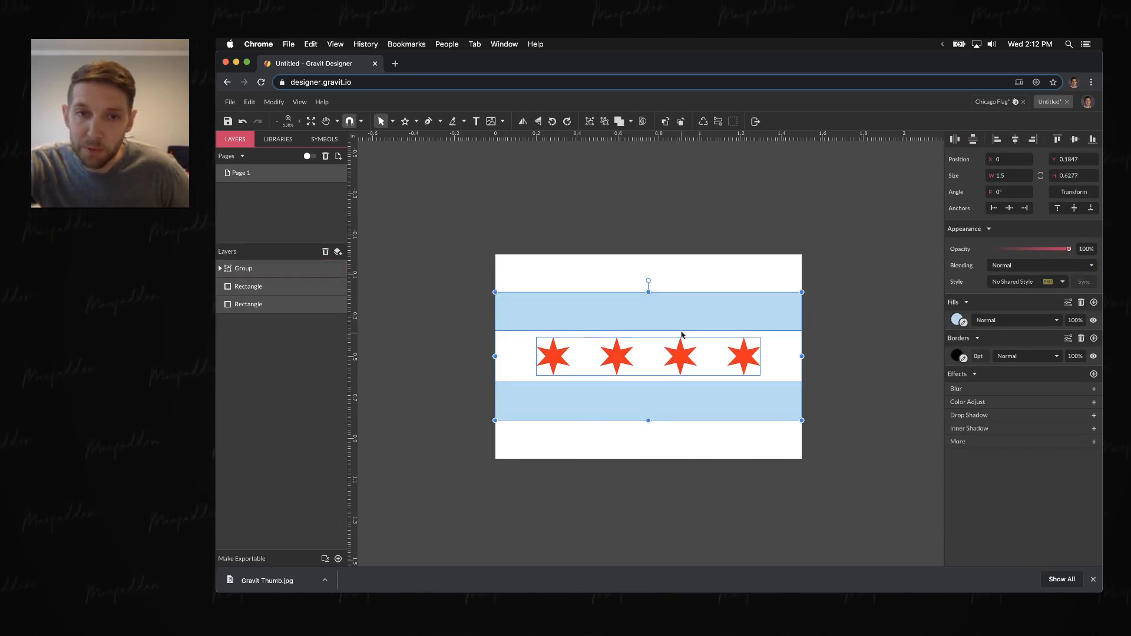
pyautogui.click(897, 404)
pyautogui.click(666, 316)
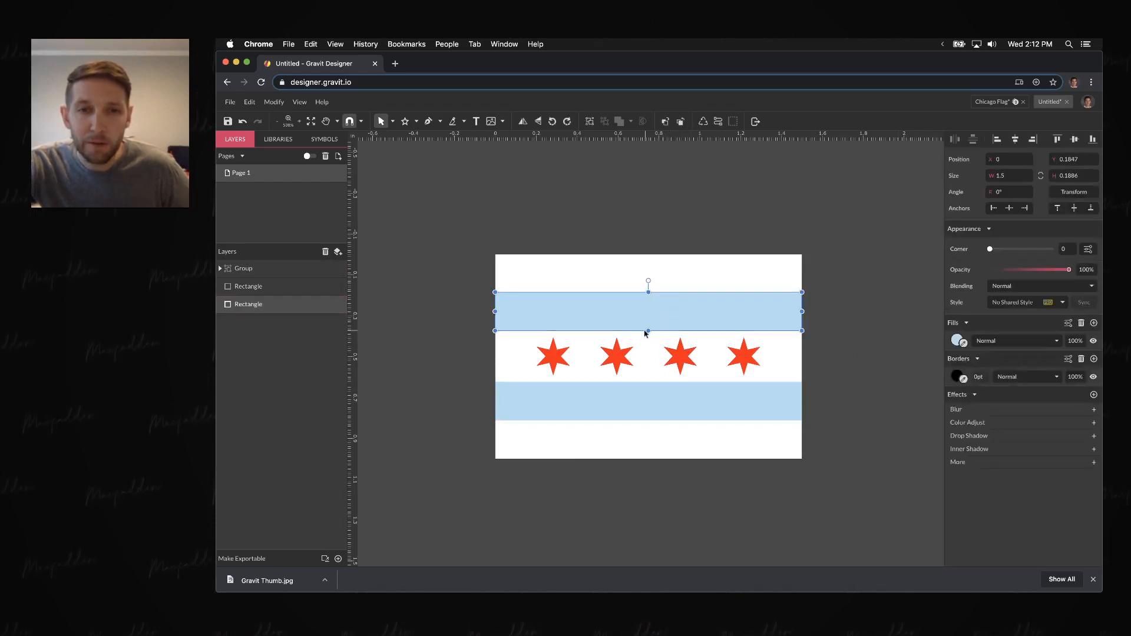
pyautogui.moveTo(649, 331); pyautogui.dragTo(650, 326)
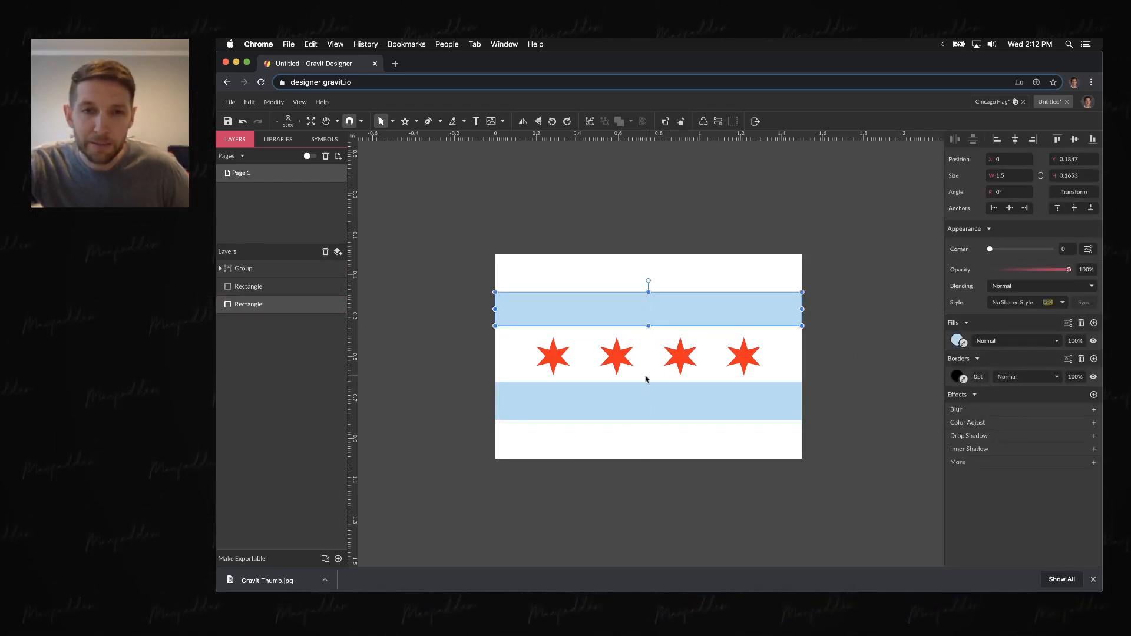
pyautogui.click(645, 394)
pyautogui.moveTo(648, 383); pyautogui.dragTo(648, 389)
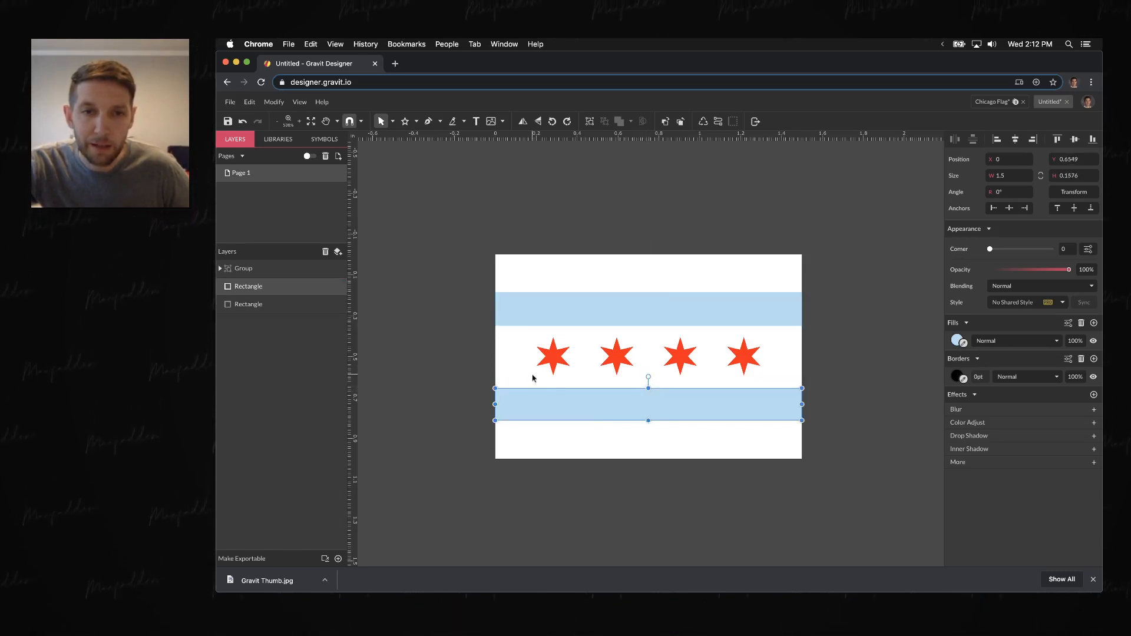
# - Replace the lower stripe with a copy of the upper one at about Y 0.66, and distribute both stripes and the star group vertically
pyautogui.press('Delete')
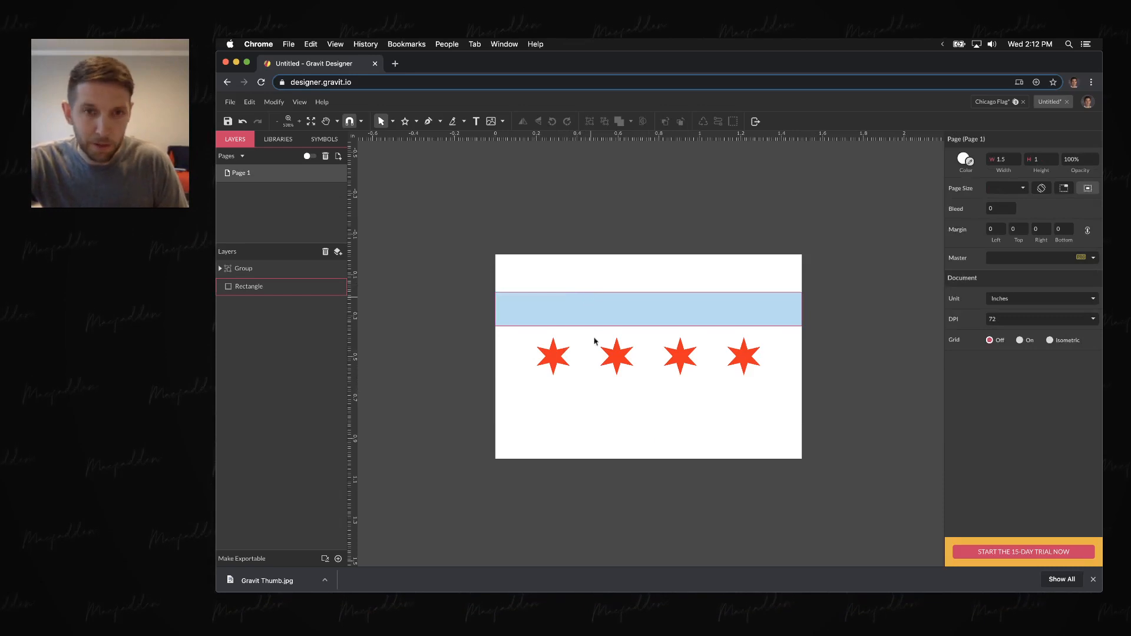
pyautogui.moveTo(591, 298); pyautogui.dragTo(591, 396)
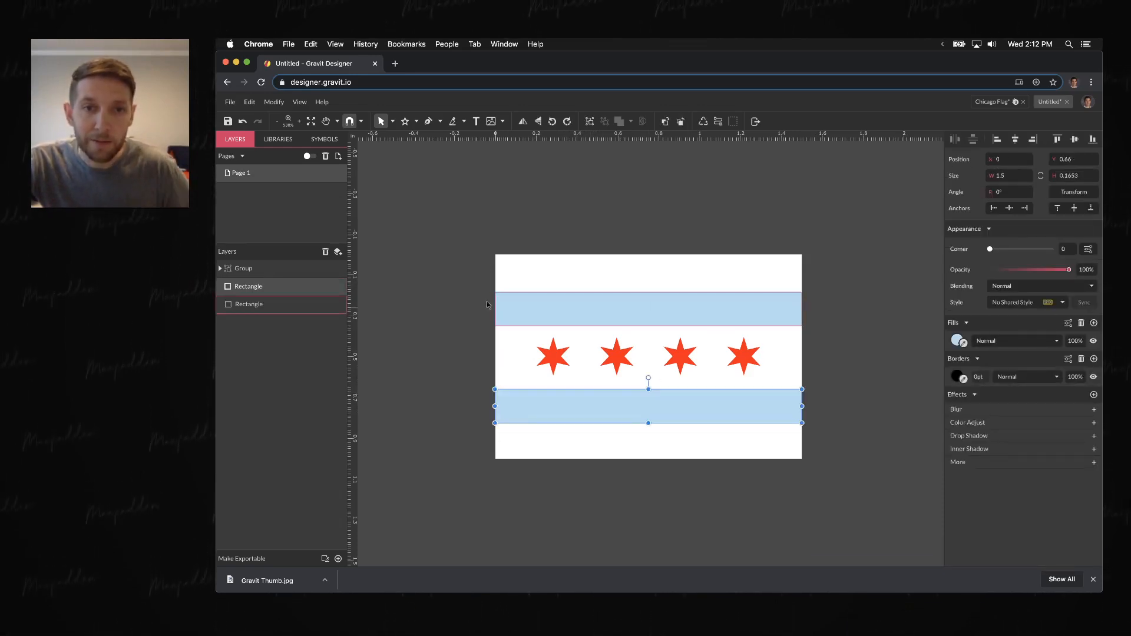
pyautogui.moveTo(487, 304); pyautogui.dragTo(672, 420)
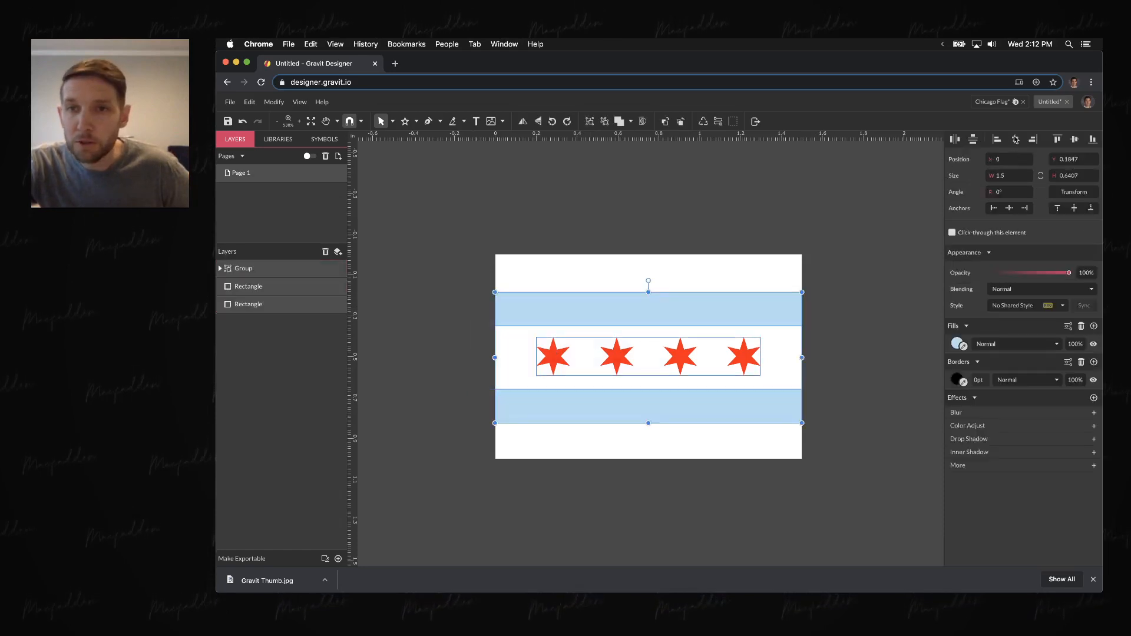
pyautogui.click(973, 139)
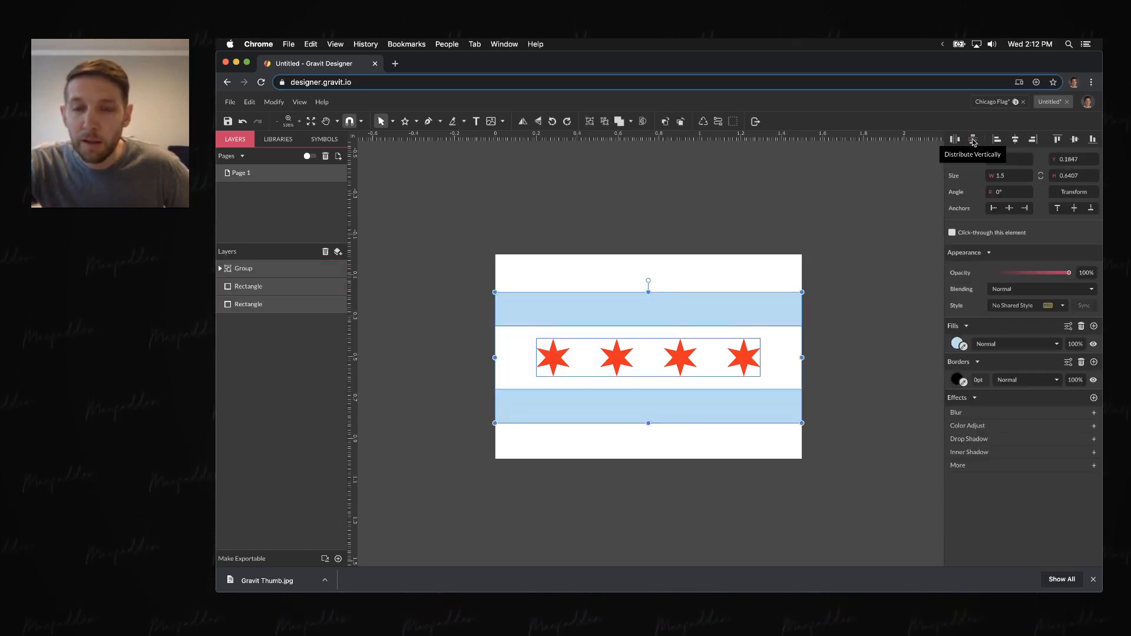
# - Group both stripes with the stars and centre the whole group vertically on the page
pyautogui.rightClick(649, 272)
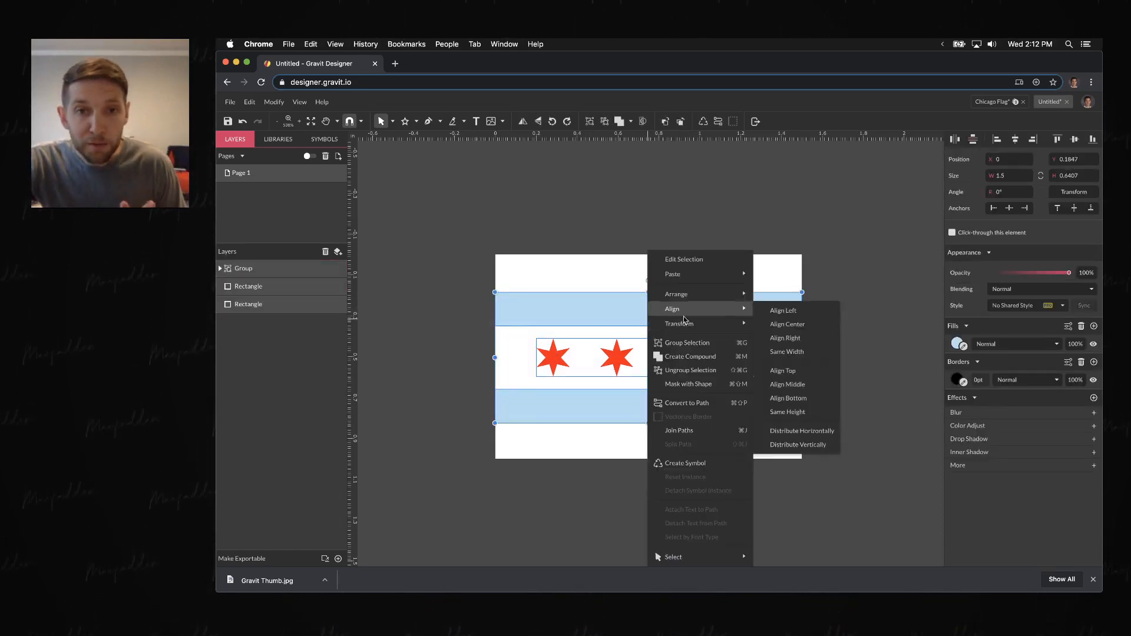
pyautogui.click(707, 347)
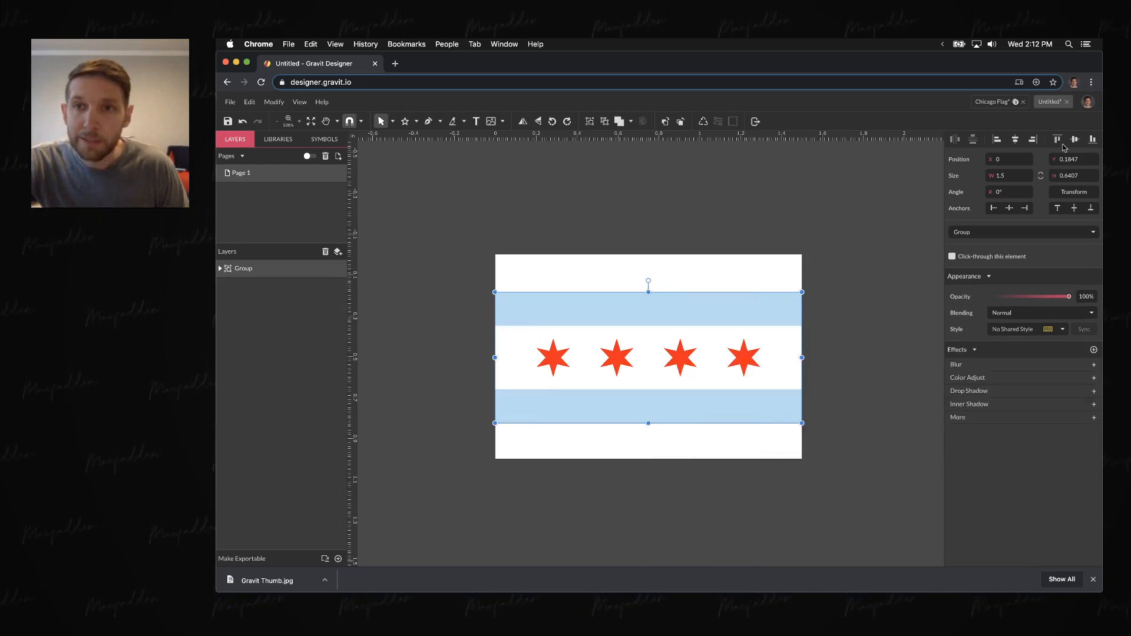
pyautogui.click(1074, 143)
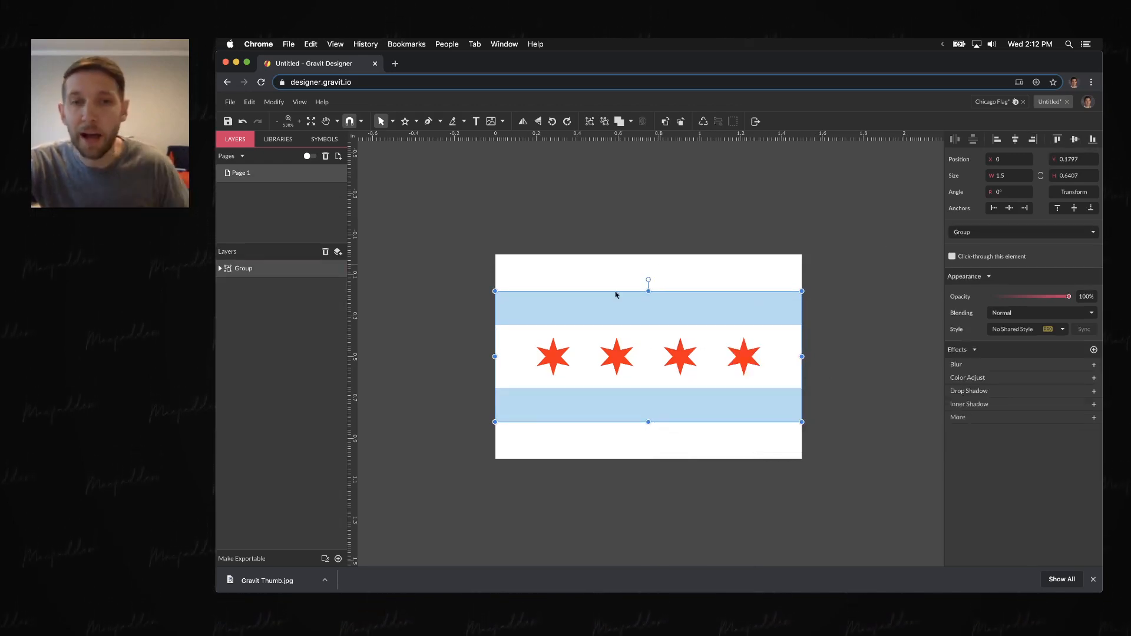
pyautogui.click(887, 443)
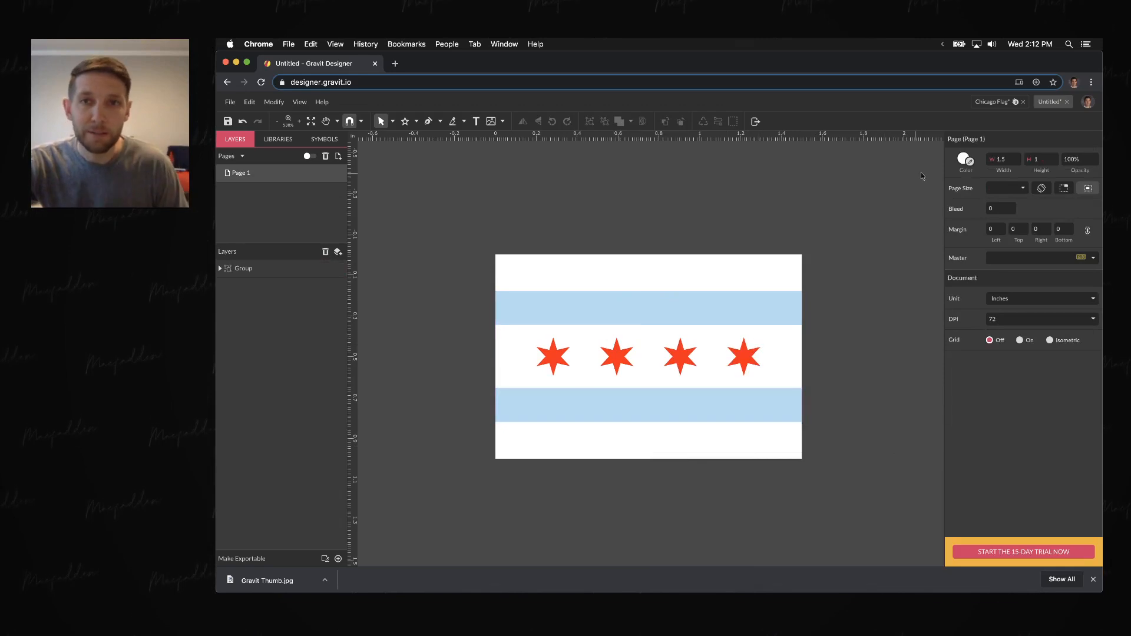
# - Examine the original Chicago Flag design for comparison and return to the untitled flag design
pyautogui.click(996, 103)
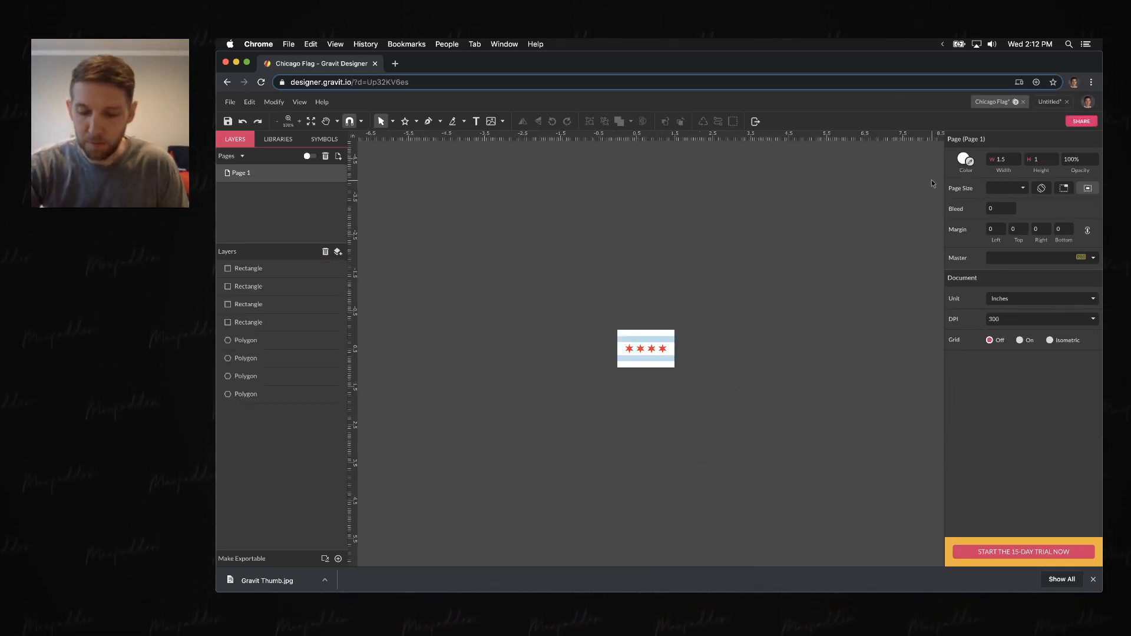
pyautogui.press('super+0')
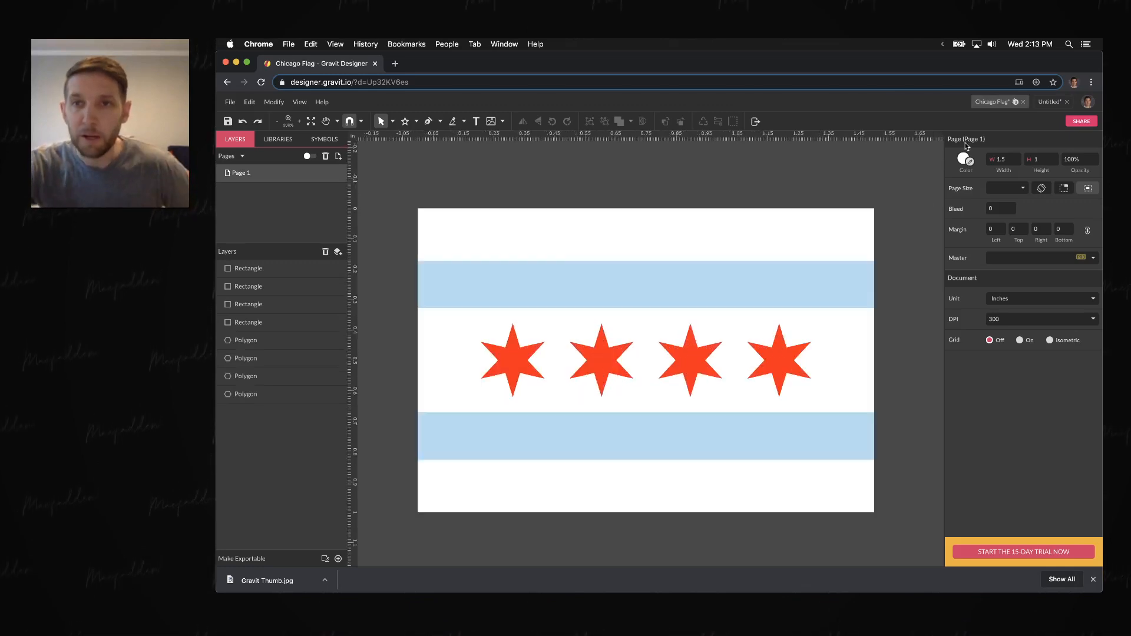
pyautogui.click(1044, 102)
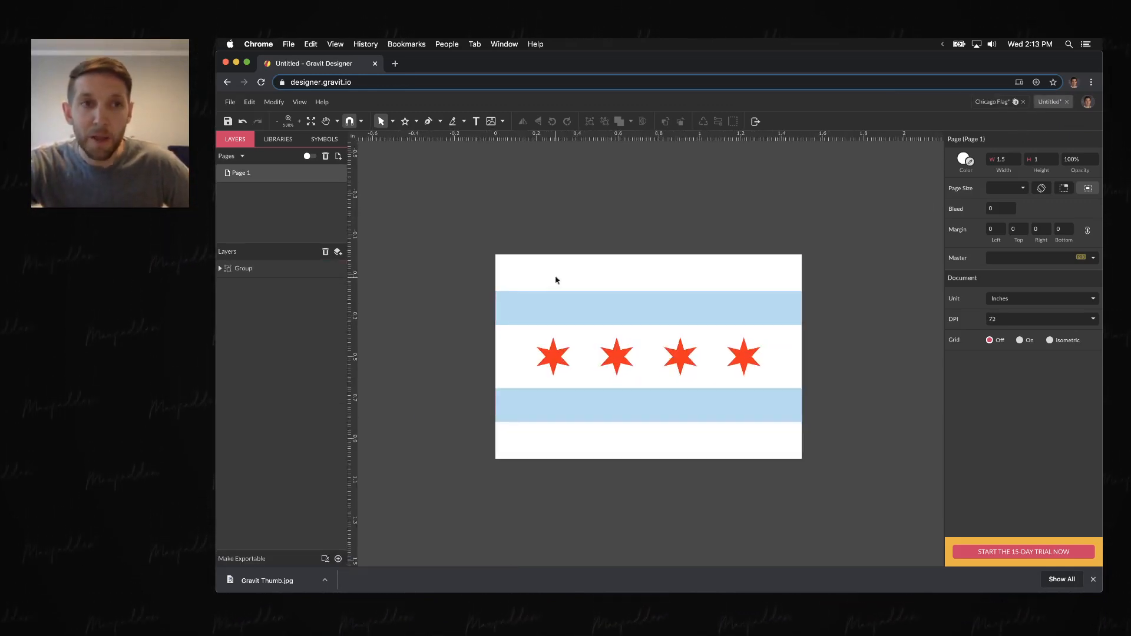
# - Save the untitled flag design to My Cloud under the name Chicago City Flag
pyautogui.click(230, 102)
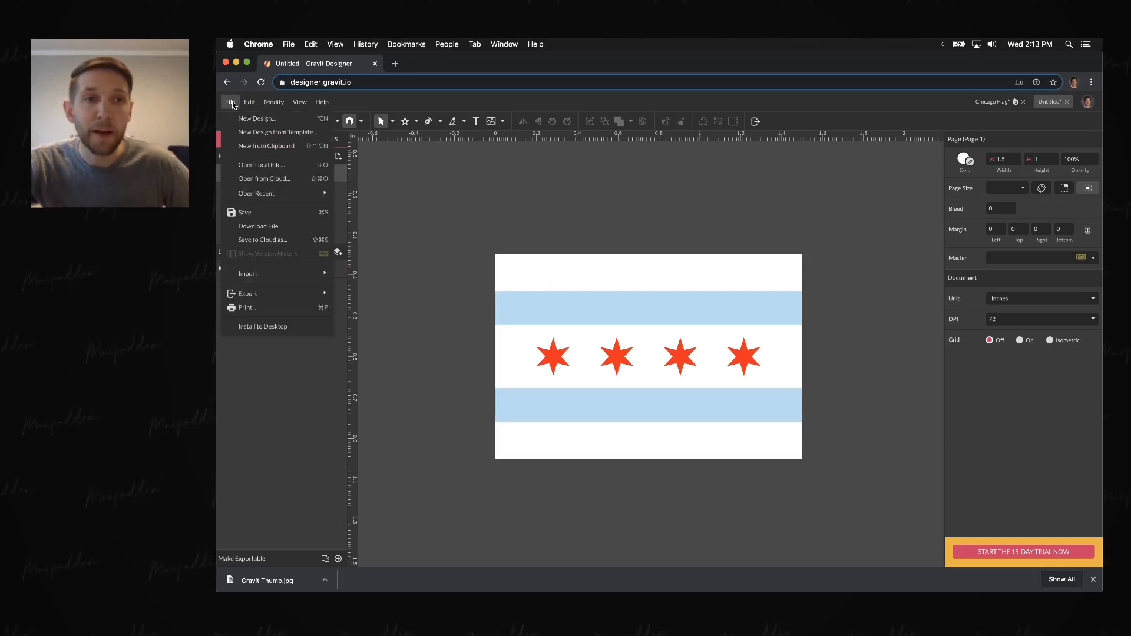
pyautogui.click(280, 213)
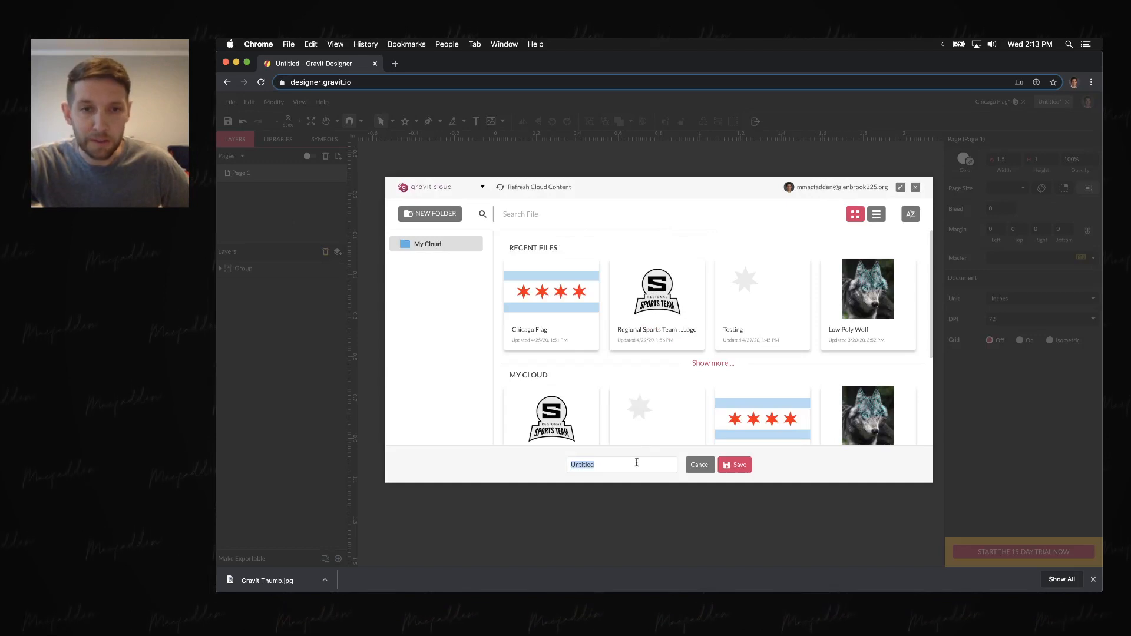
pyautogui.write('Chicago ')
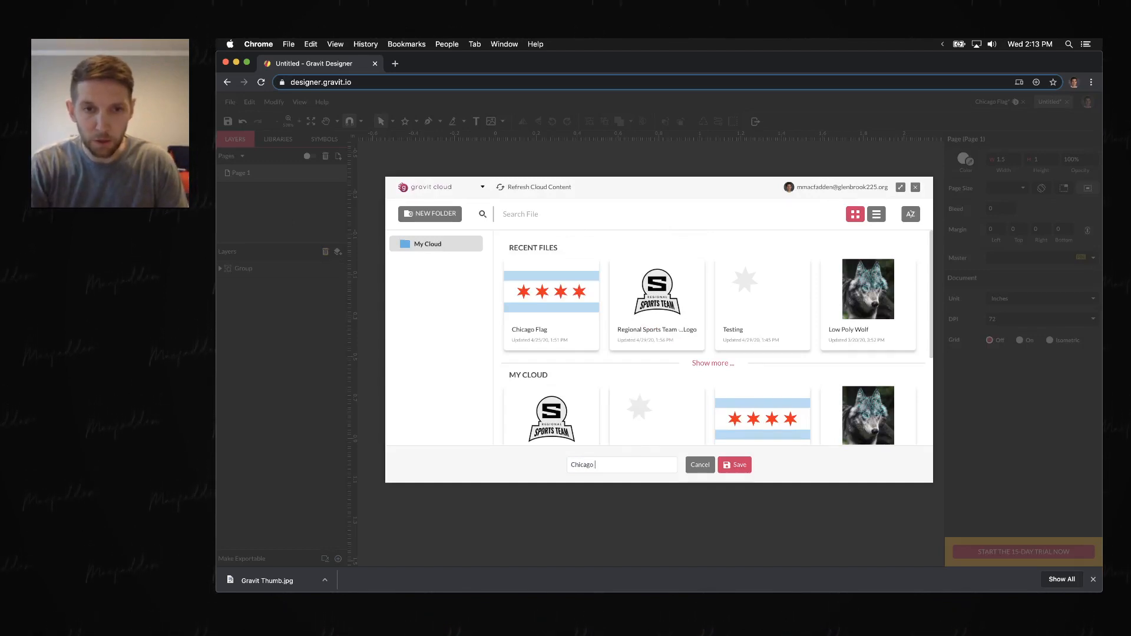
pyautogui.write('City ')
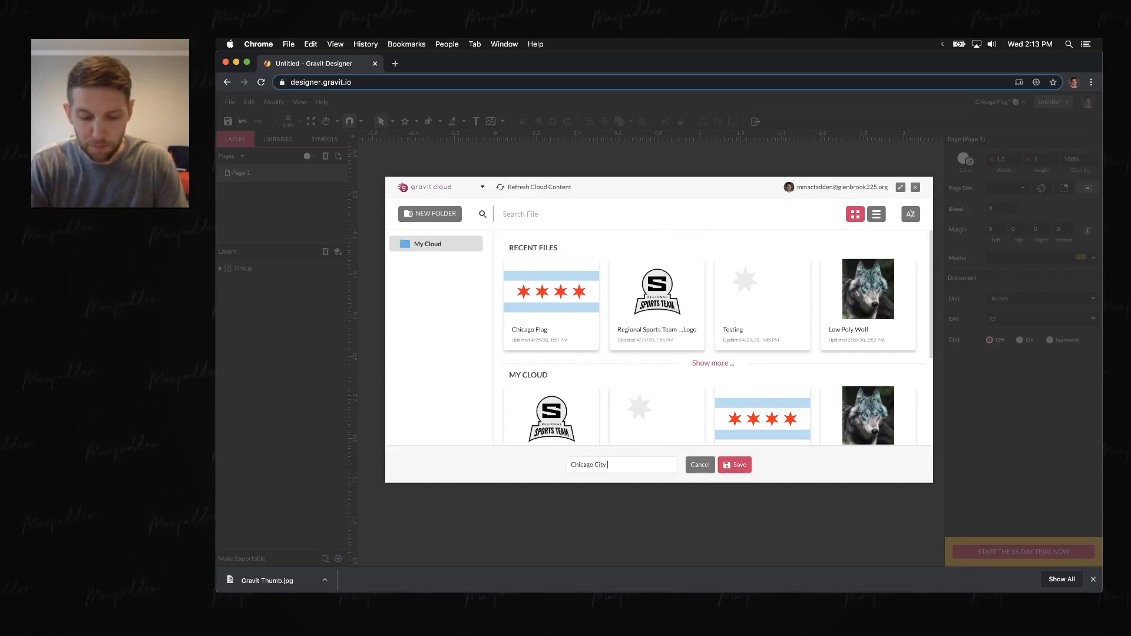
pyautogui.write('Flag')
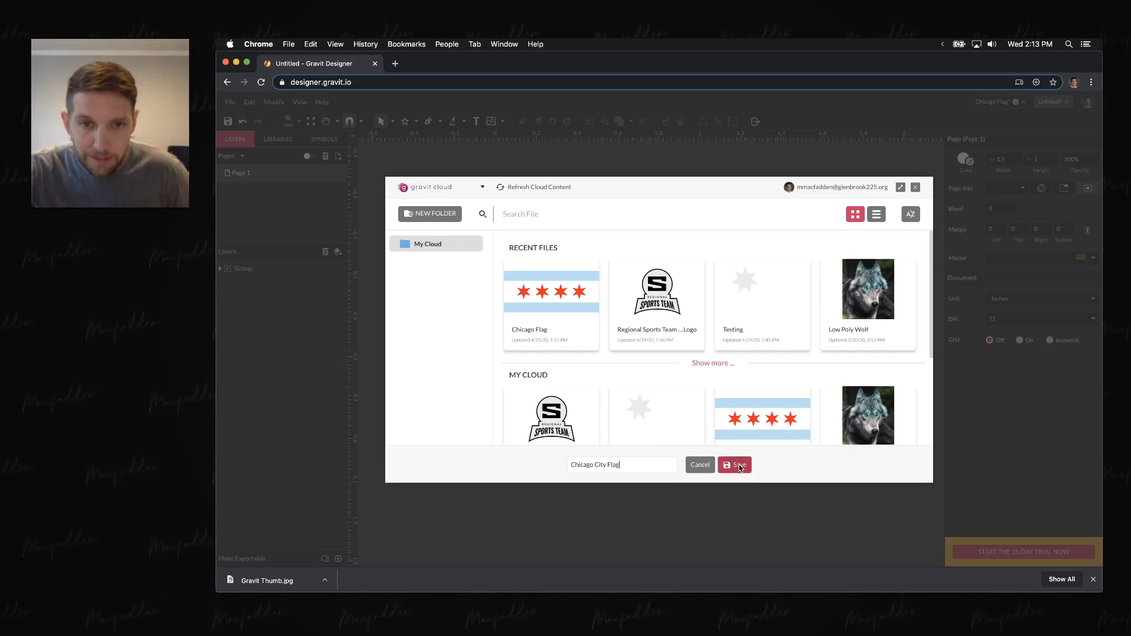
pyautogui.click(739, 465)
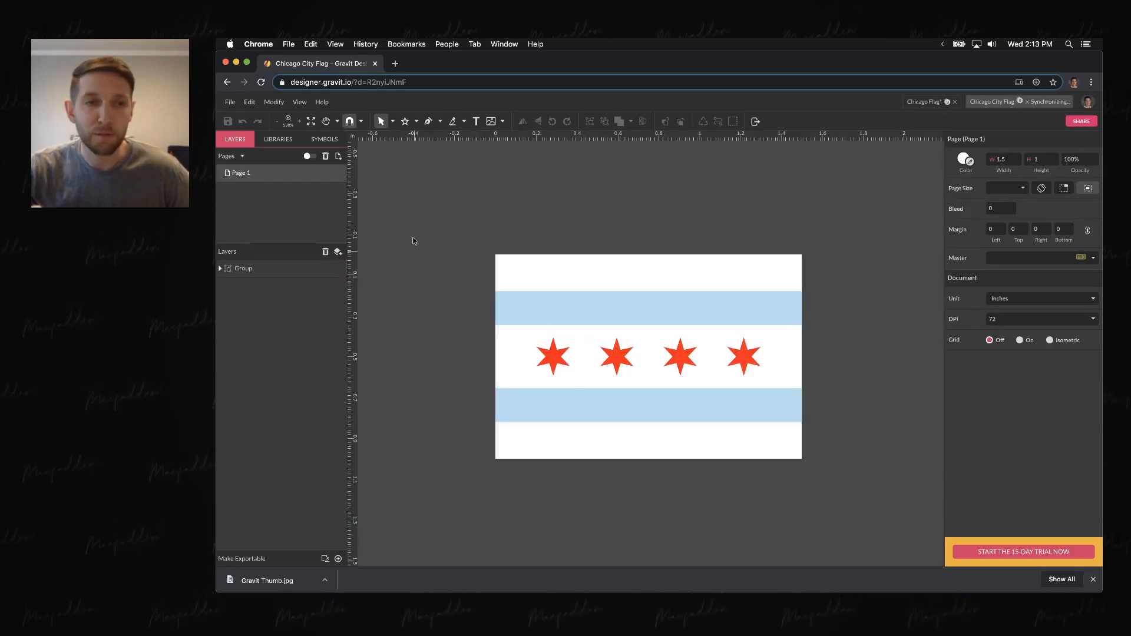
# - Export the Chicago City Flag design as a JPEG image
pyautogui.click(230, 101)
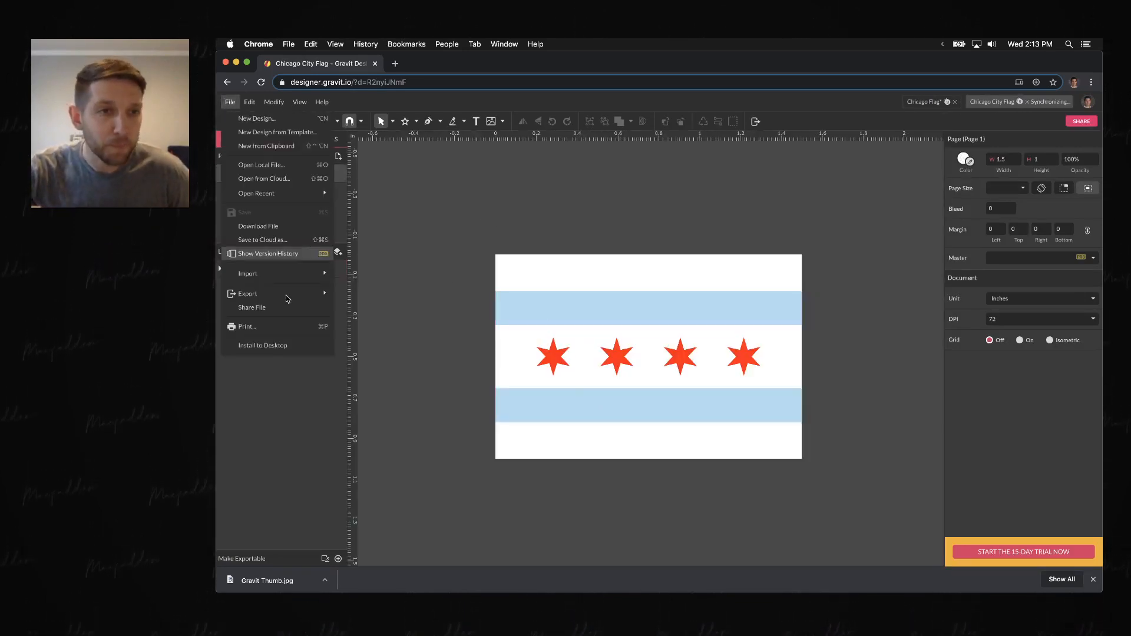
pyautogui.moveTo(307, 294)
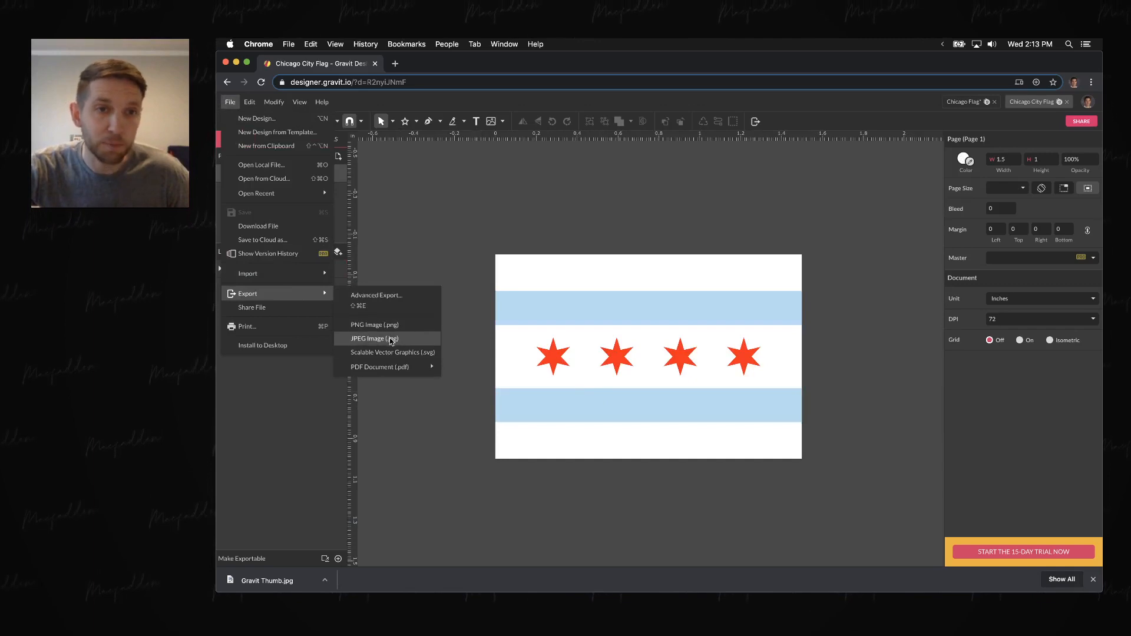